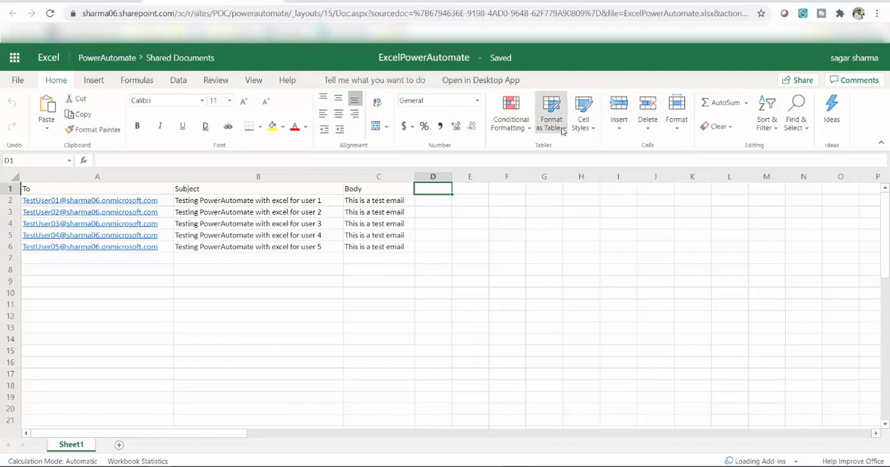
- Format the range A1:C6 as a table with headers, using the light style with a black header row
{"action": "left_click", "coordinate": [46, 188]}
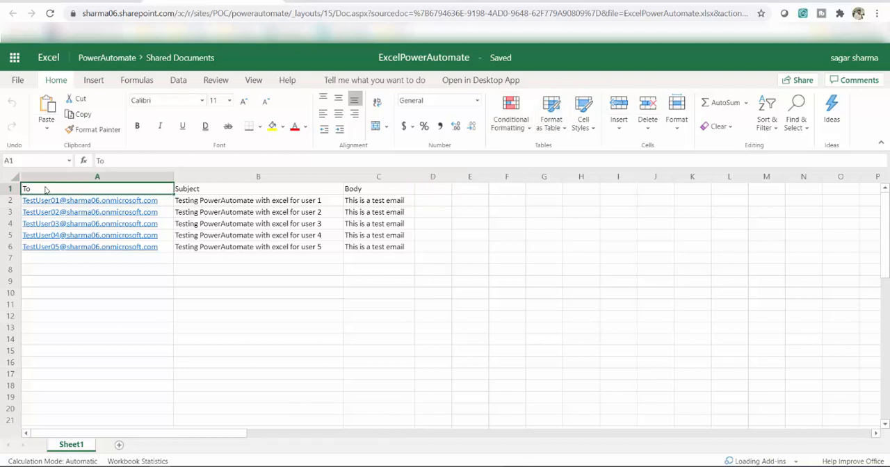
{"action": "left_click", "coordinate": [207, 191], "text": "shift"}
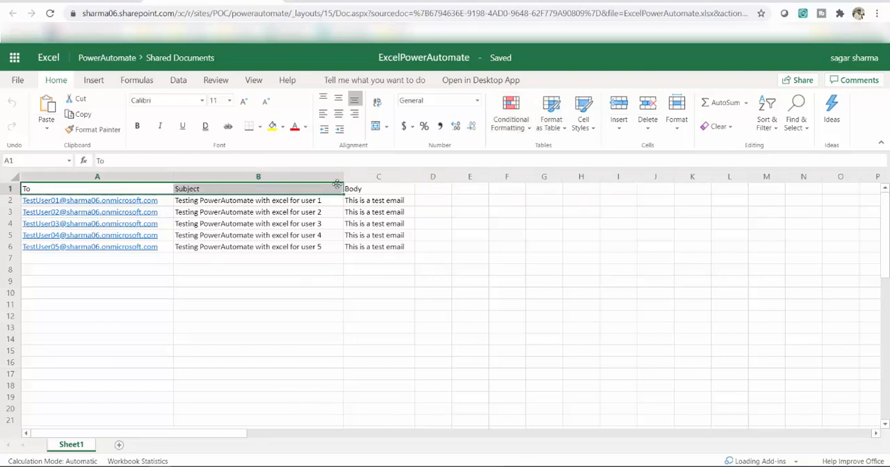
{"action": "left_click", "coordinate": [359, 194], "text": "shift"}
{"action": "left_click", "coordinate": [409, 250], "text": "shift"}
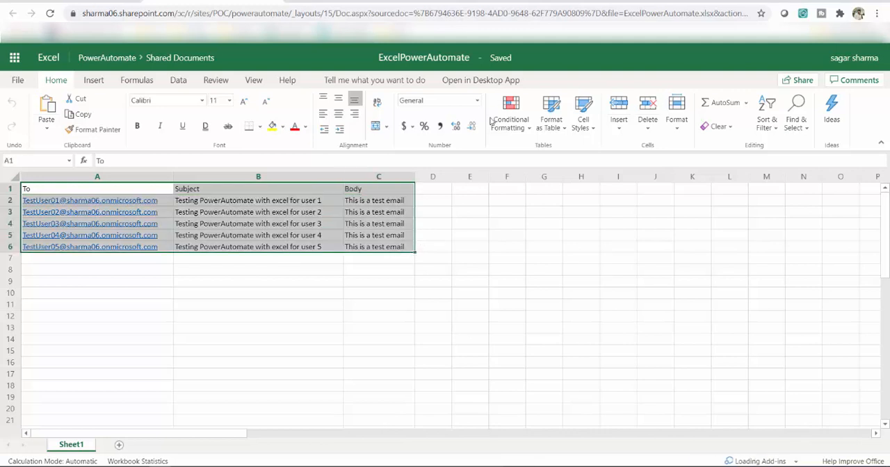
{"action": "left_click", "coordinate": [562, 132]}
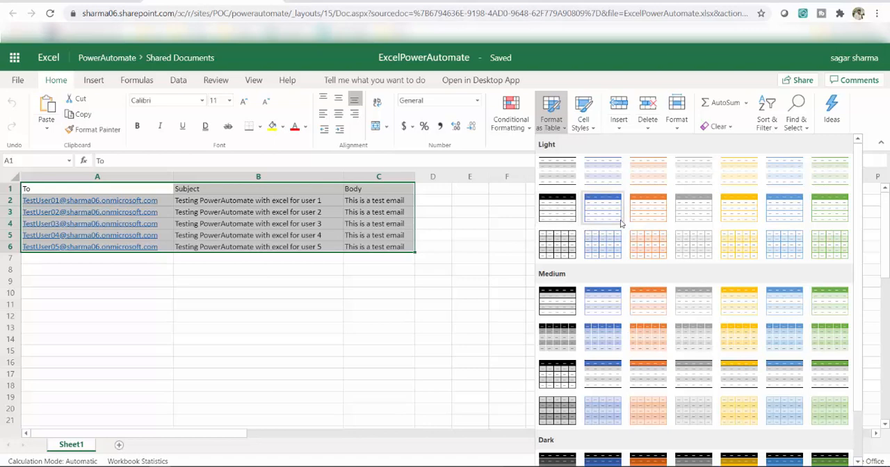
{"action": "left_click", "coordinate": [560, 208]}
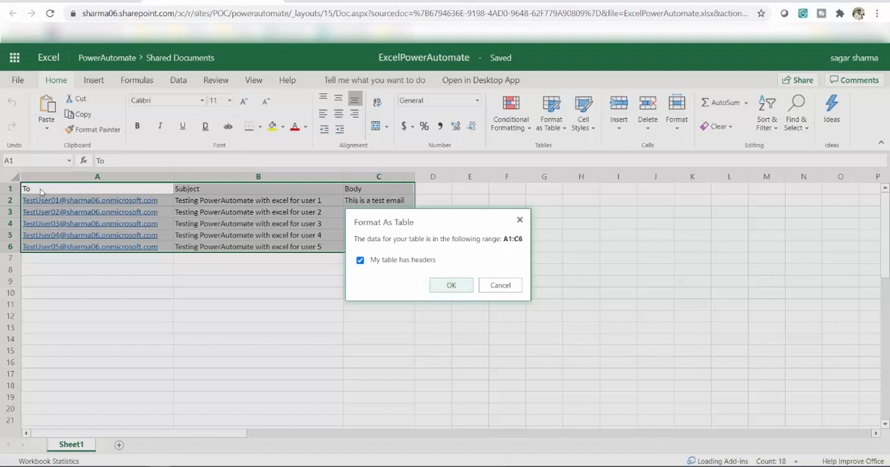
{"action": "left_click", "coordinate": [461, 286]}
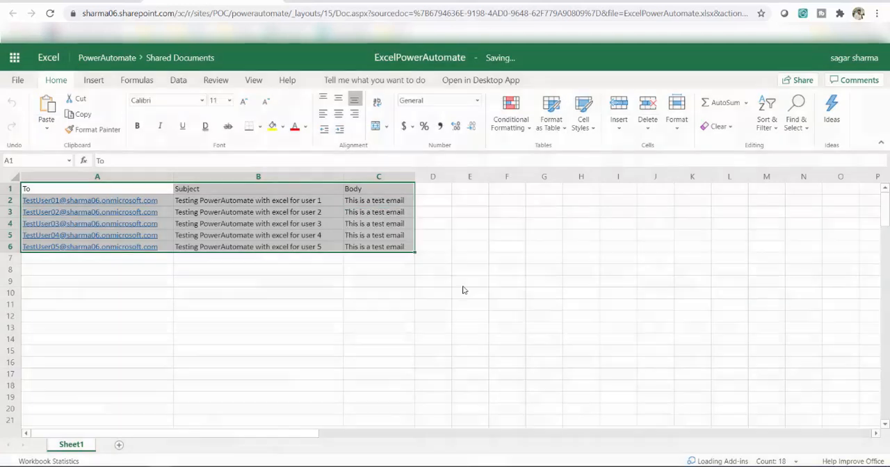
{"action": "left_click", "coordinate": [437, 318]}
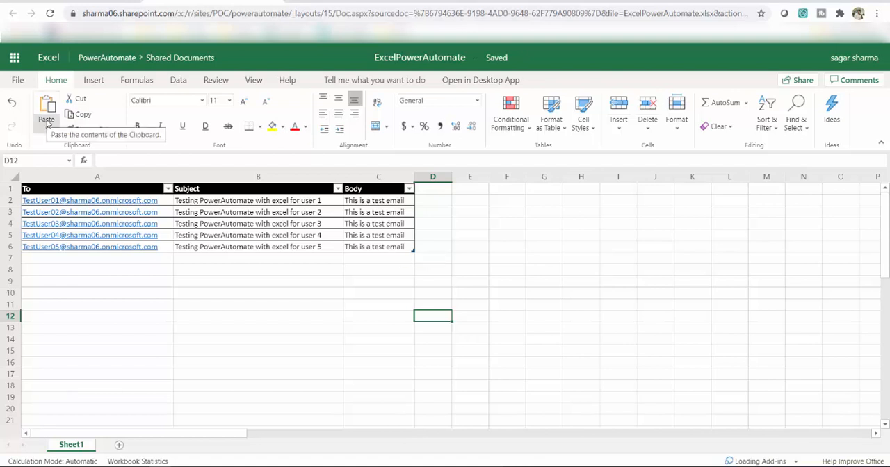
- Open the Office Add-ins store and search it for "flow"
{"action": "left_click", "coordinate": [95, 84]}
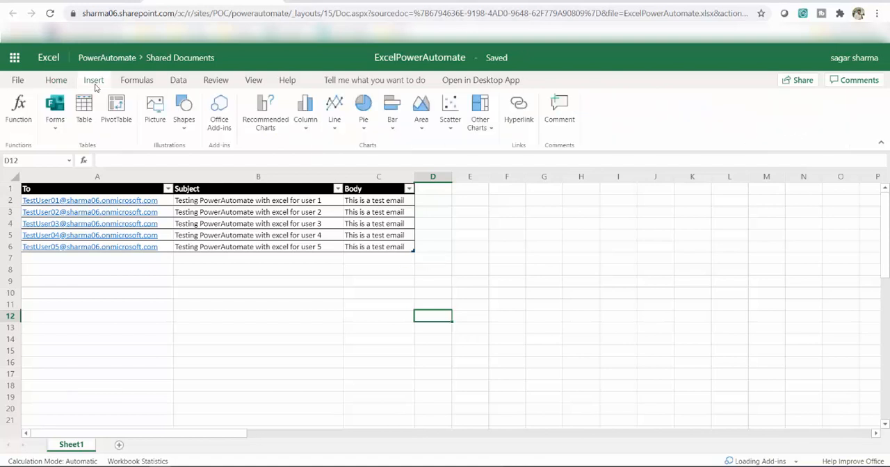
{"action": "left_click", "coordinate": [223, 119]}
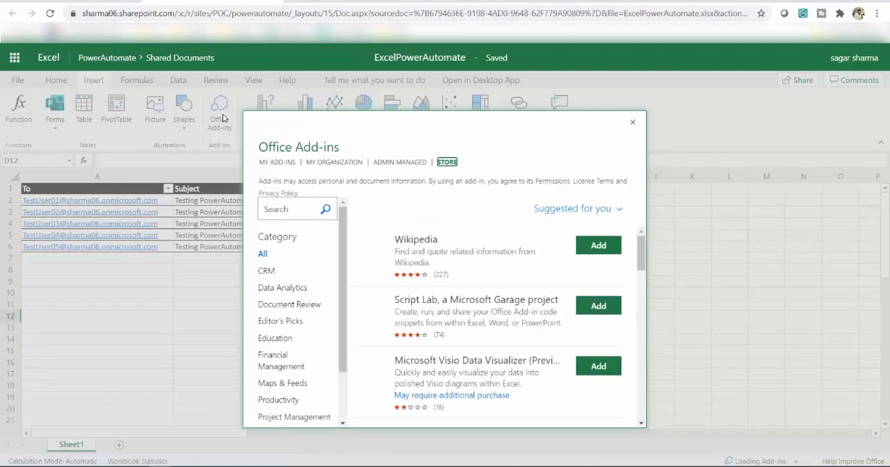
{"action": "left_click", "coordinate": [284, 209]}
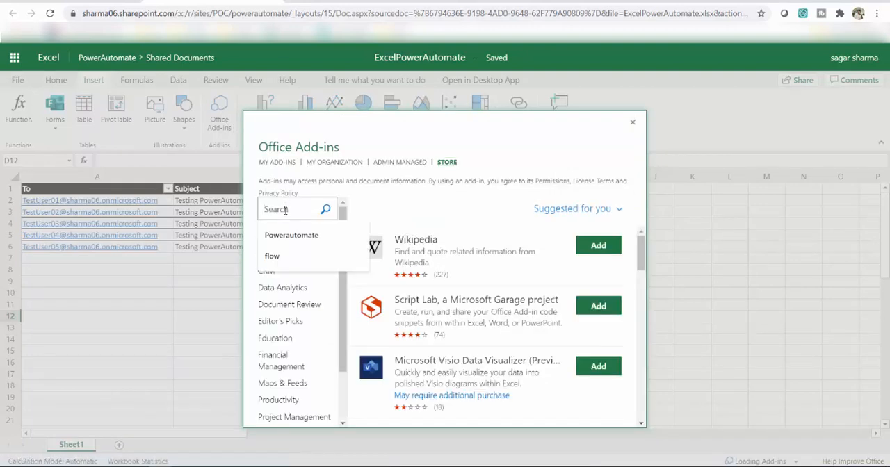
{"action": "type", "text": "flow"}
{"action": "key", "text": "Return"}
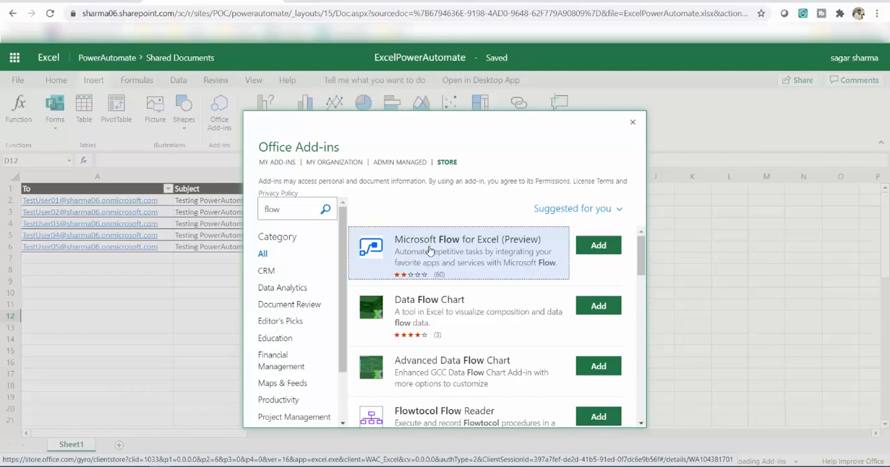
- Search the add-in store for "Powerautom" instead
{"action": "left_click", "coordinate": [296, 211]}
{"action": "double_click", "coordinate": [296, 211]}
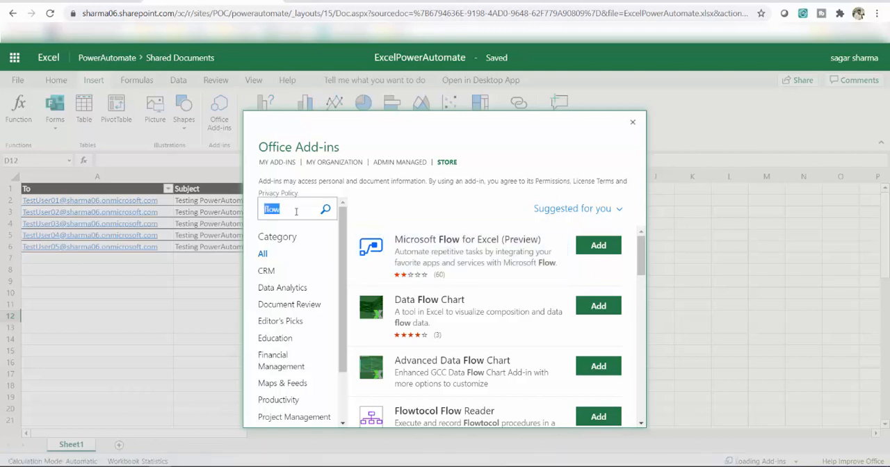
{"action": "type", "text": "Powerautom"}
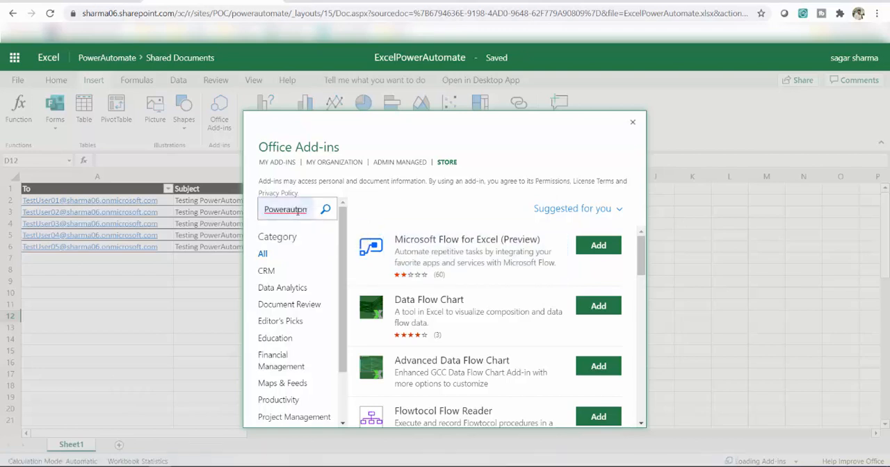
{"action": "key", "text": "Return"}
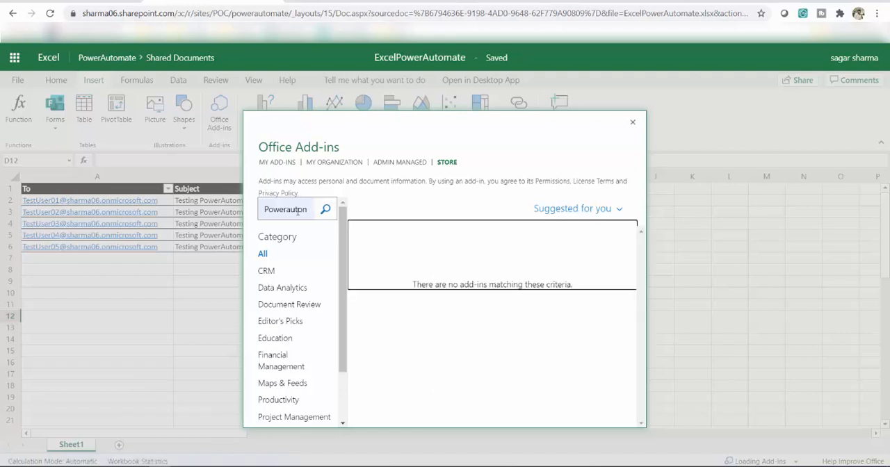
- Search the store for "flow" again, add Microsoft Flow for Excel (Preview) and accept its license terms
{"action": "double_click", "coordinate": [297, 211]}
{"action": "type", "text": "flow"}
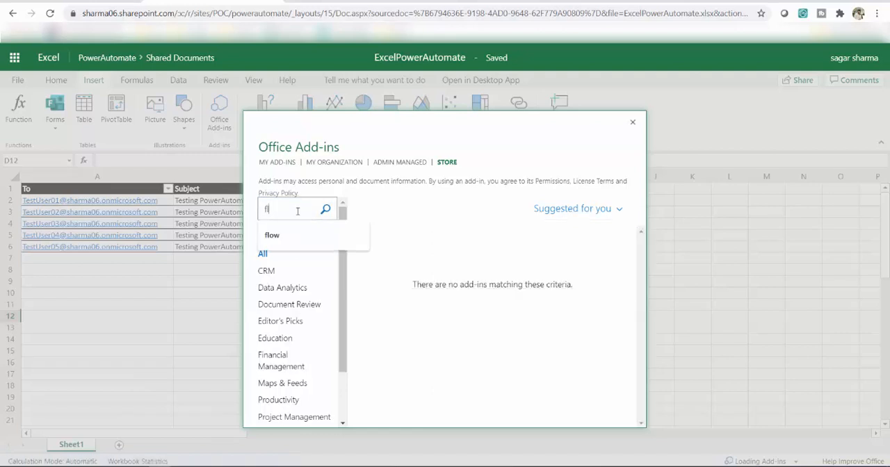
{"action": "key", "text": "Return"}
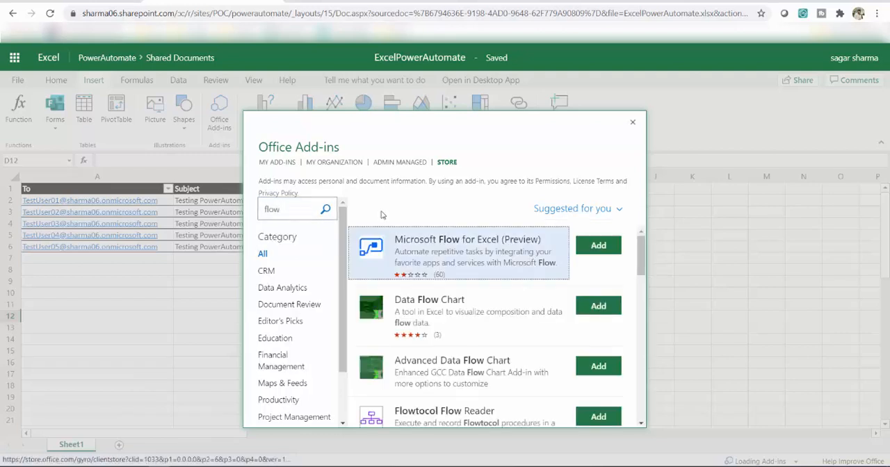
{"action": "left_click", "coordinate": [602, 247]}
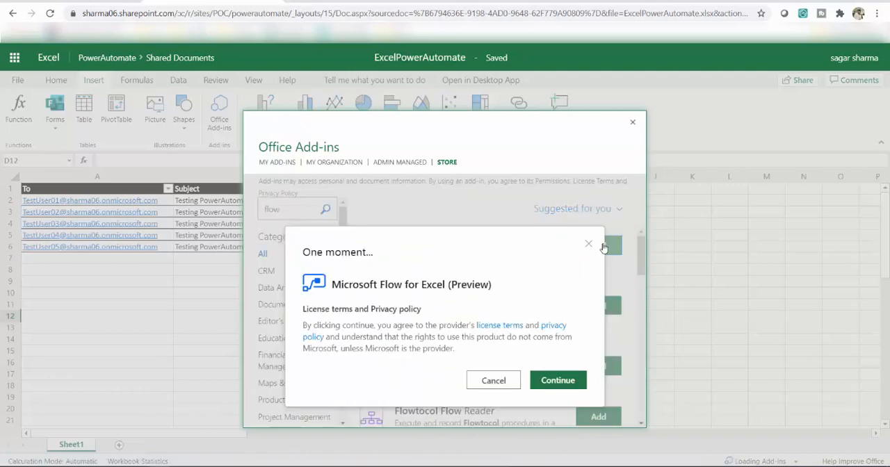
{"action": "left_click", "coordinate": [554, 385]}
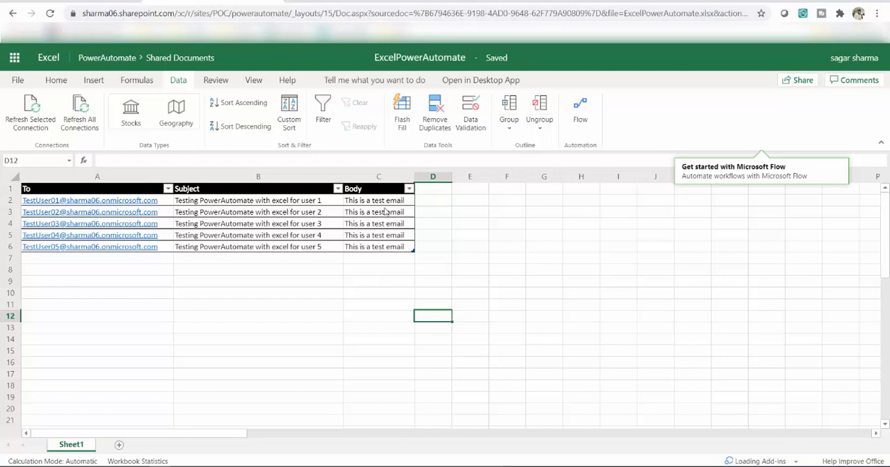
- Launch the Flow add-in and create a new instant flow from blank
{"action": "left_click", "coordinate": [577, 115]}
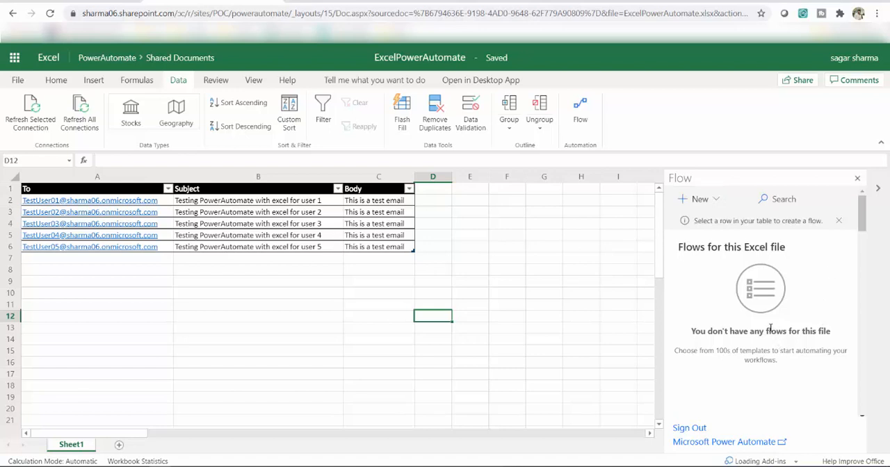
{"action": "left_click", "coordinate": [692, 200]}
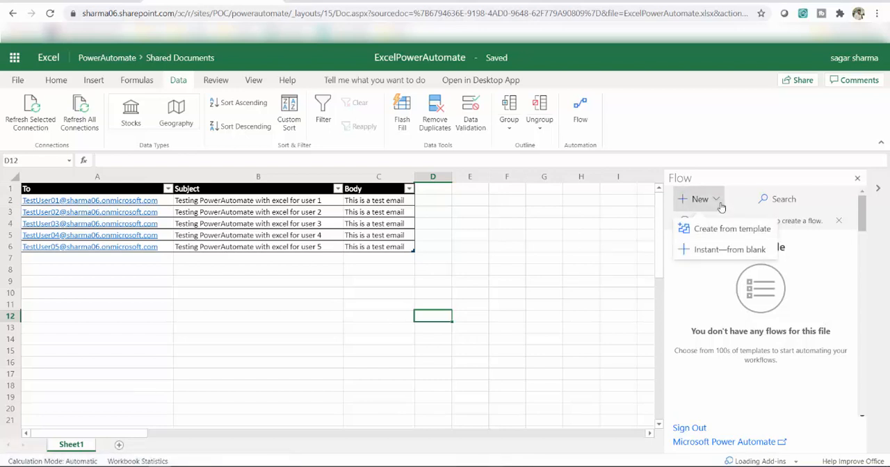
{"action": "left_click", "coordinate": [734, 250]}
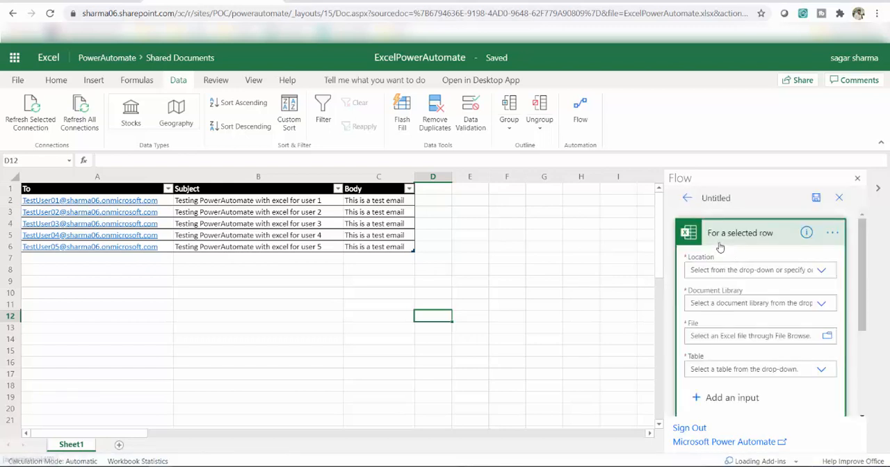
- Set the "For a selected row" trigger's location to SharePoint Site - PowerAutomate and its document library to Documents
{"action": "left_click", "coordinate": [822, 271]}
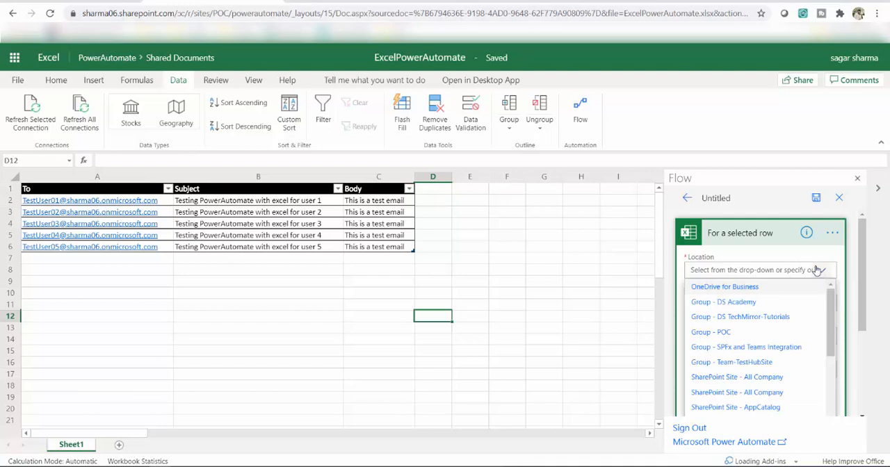
{"action": "scroll", "coordinate": [787, 323], "scroll_direction": "down", "scroll_amount": 1}
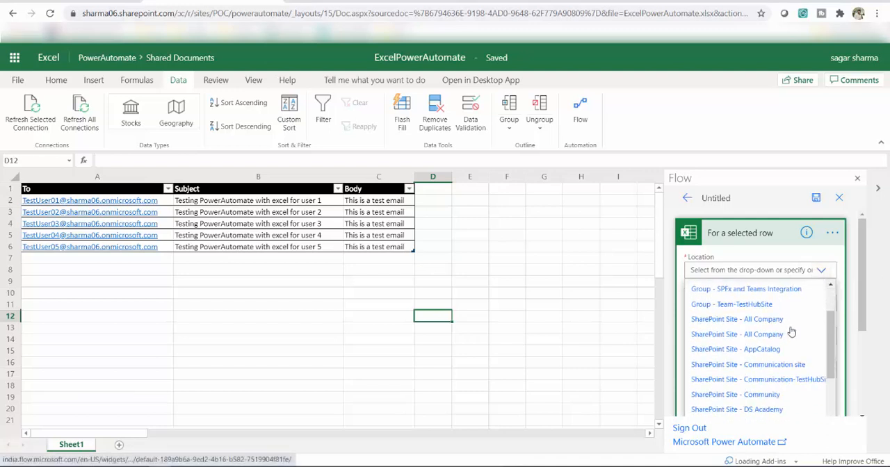
{"action": "scroll", "coordinate": [795, 327], "scroll_direction": "down", "scroll_amount": 2}
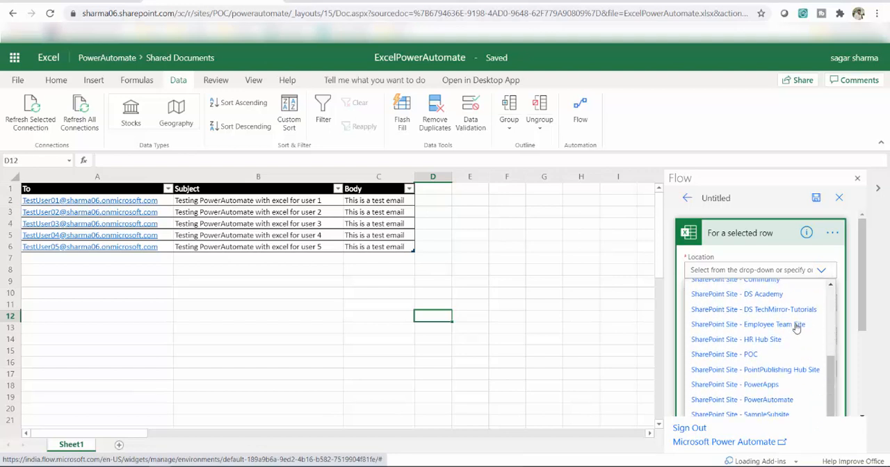
{"action": "left_click", "coordinate": [766, 402]}
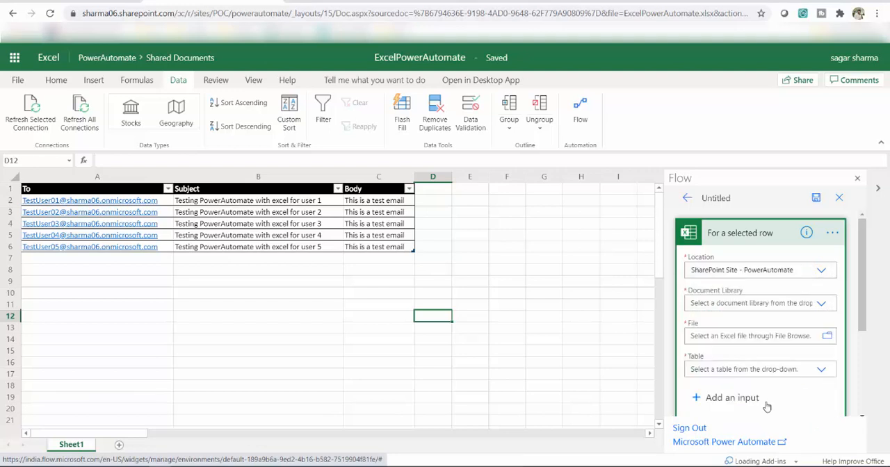
{"action": "left_click", "coordinate": [820, 306]}
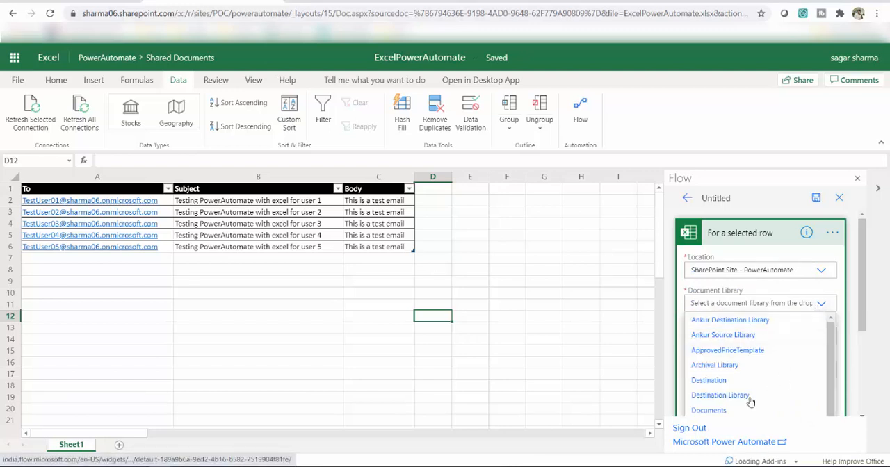
{"action": "left_click", "coordinate": [710, 410]}
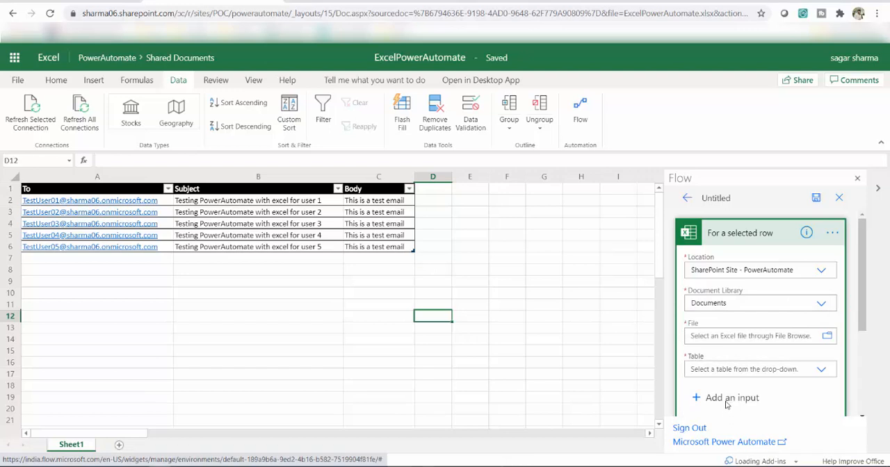
- Set the trigger's file to ExcelPowerAutomate.xlsx and its table to Table1
{"action": "left_click", "coordinate": [827, 337]}
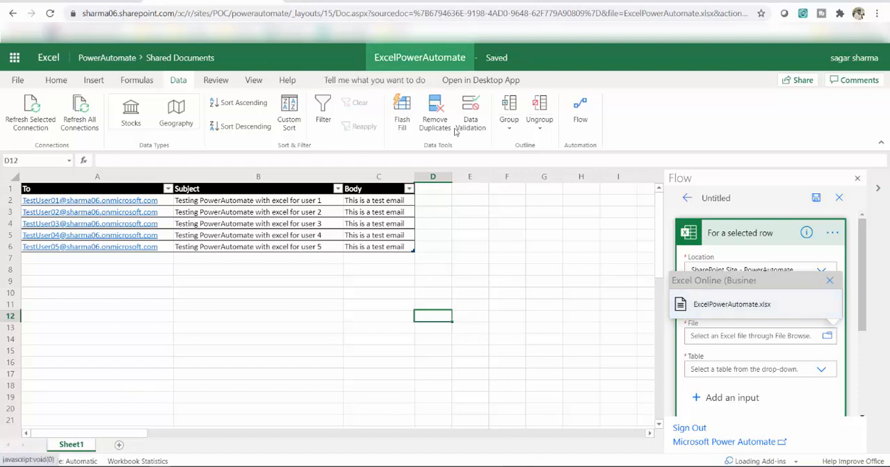
{"action": "left_click", "coordinate": [753, 304]}
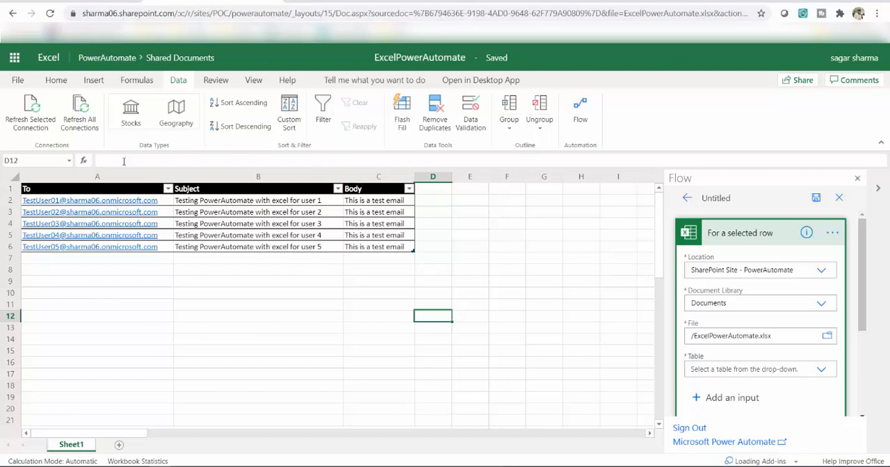
{"action": "left_click", "coordinate": [824, 375]}
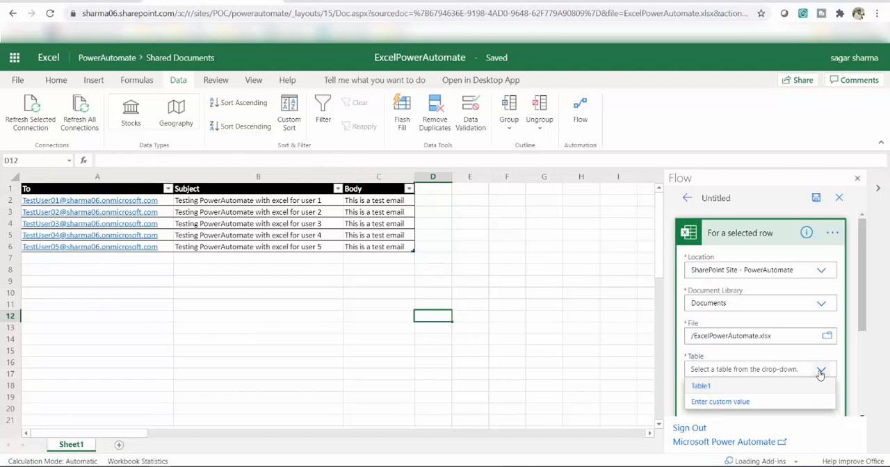
{"action": "left_click", "coordinate": [703, 391]}
- Add a new step after the trigger, search the connectors for "outlook" and choose Office 365 Outlook
{"action": "scroll", "coordinate": [763, 386], "scroll_direction": "down", "scroll_amount": 3}
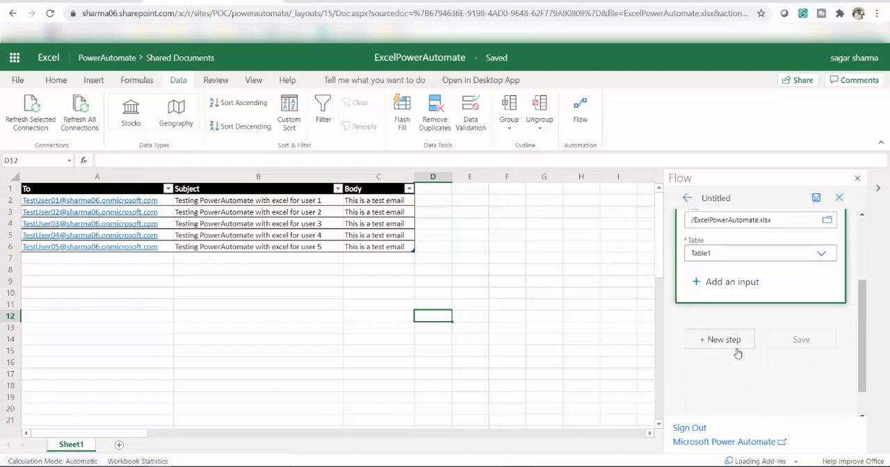
{"action": "left_click", "coordinate": [733, 350]}
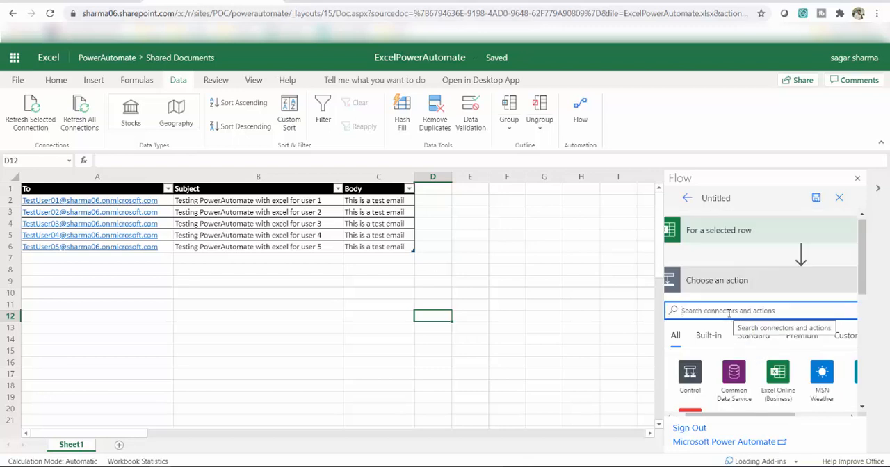
{"action": "type", "text": "outlook"}
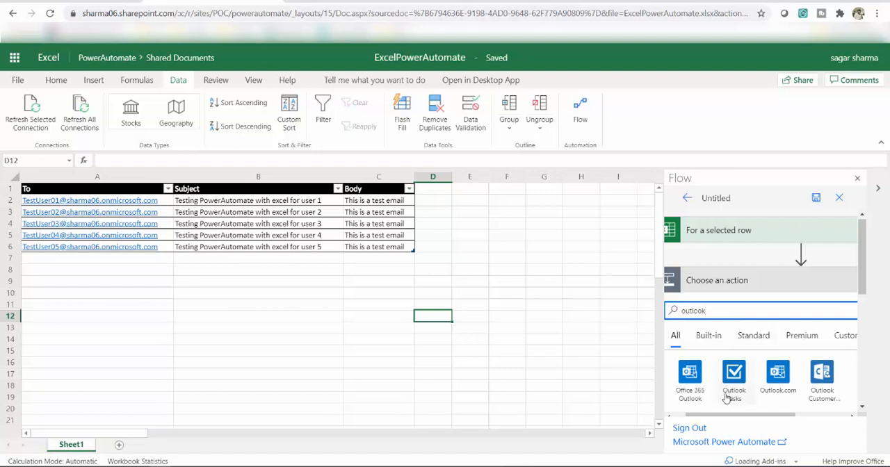
{"action": "scroll", "coordinate": [698, 385], "scroll_direction": "down", "scroll_amount": 1}
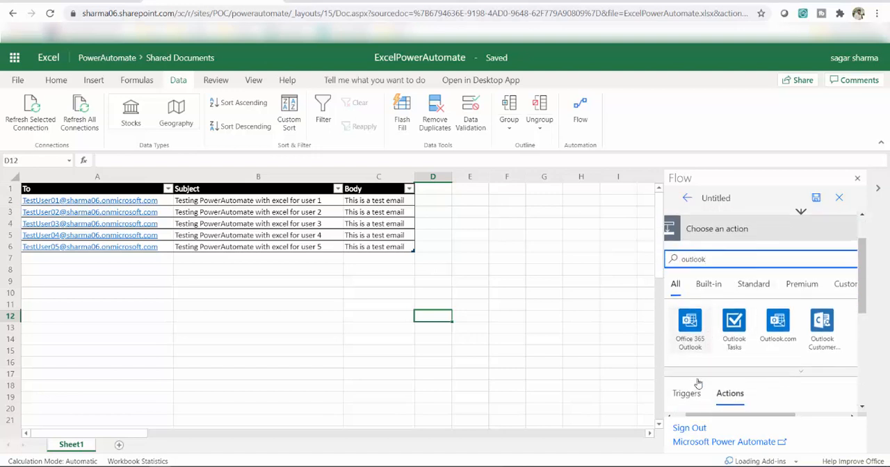
{"action": "left_click", "coordinate": [691, 319]}
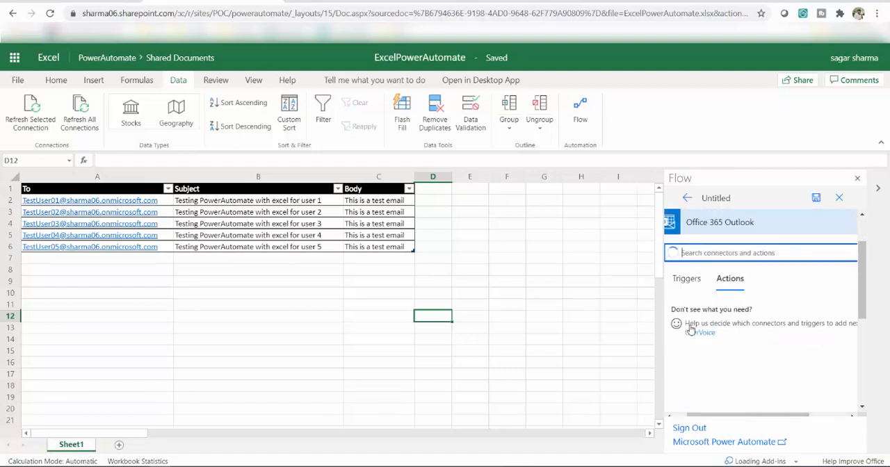
- Add the Office 365 Outlook action "Send an email (V2)" to the flow
{"action": "scroll", "coordinate": [811, 331], "scroll_direction": "down", "scroll_amount": 2}
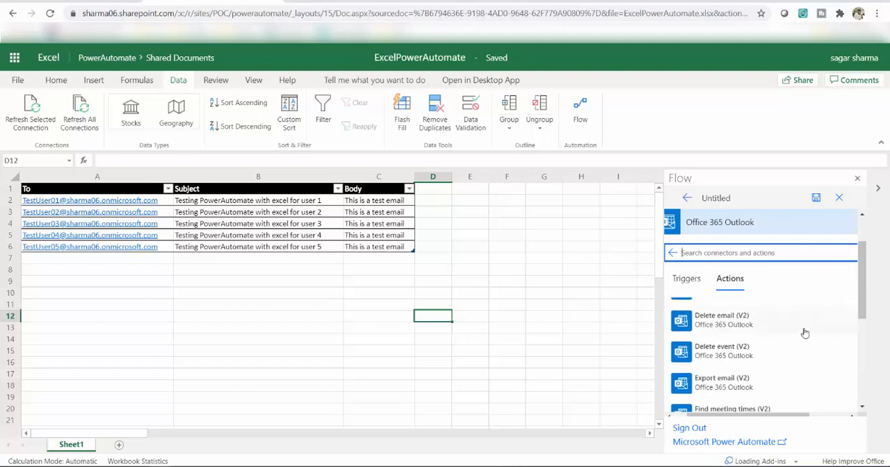
{"action": "scroll", "coordinate": [805, 333], "scroll_direction": "down", "scroll_amount": 5}
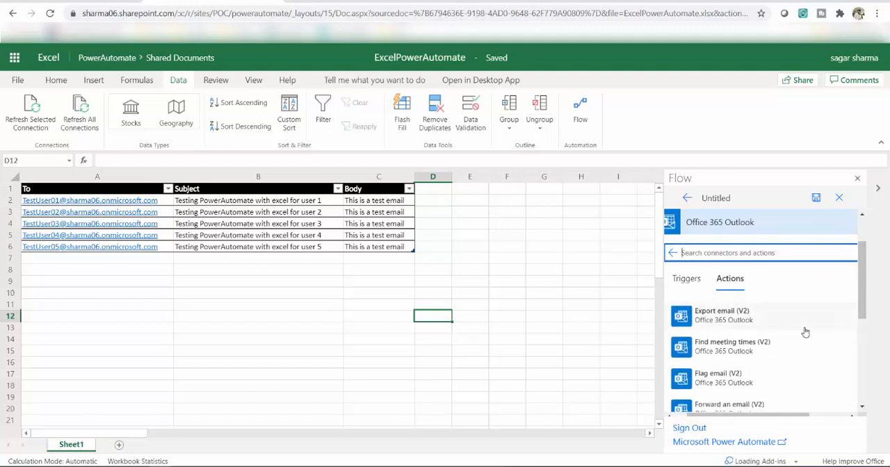
{"action": "scroll", "coordinate": [804, 333], "scroll_direction": "up", "scroll_amount": 5}
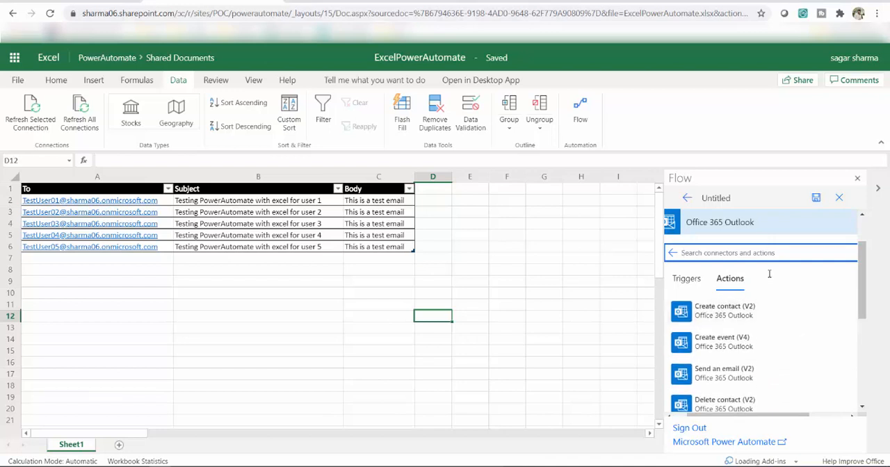
{"action": "scroll", "coordinate": [772, 327], "scroll_direction": "down", "scroll_amount": 2}
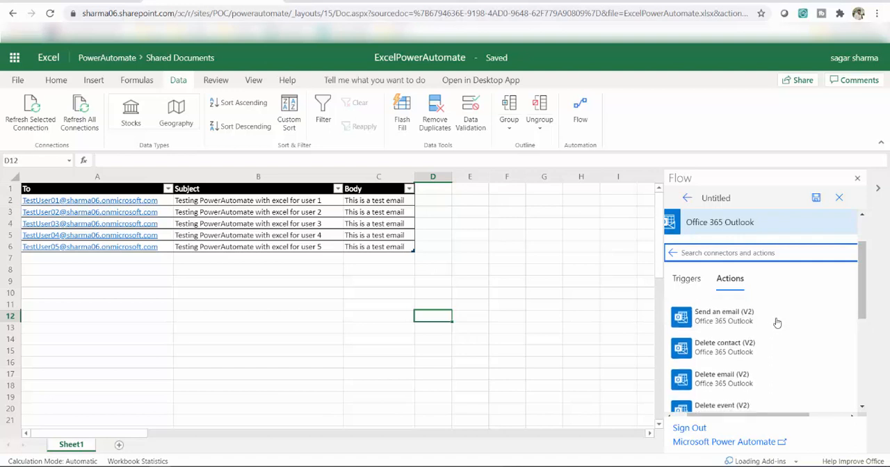
{"action": "scroll", "coordinate": [769, 341], "scroll_direction": "down", "scroll_amount": 2}
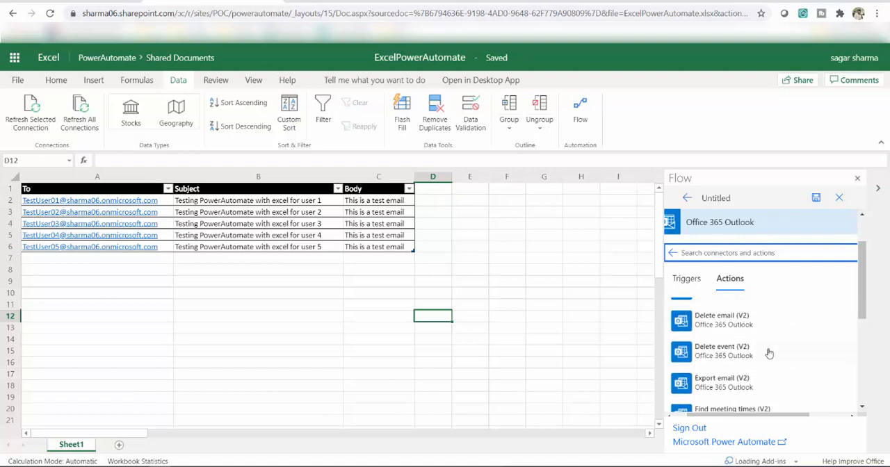
{"action": "scroll", "coordinate": [769, 348], "scroll_direction": "up", "scroll_amount": 2}
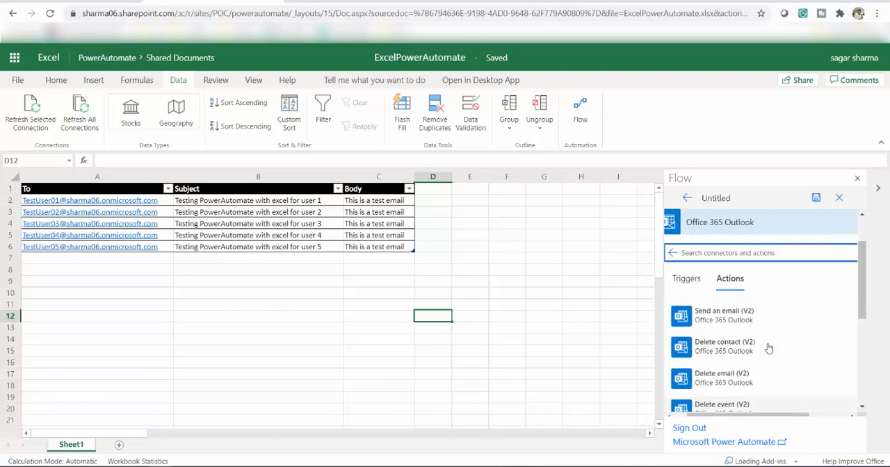
{"action": "left_click", "coordinate": [727, 324]}
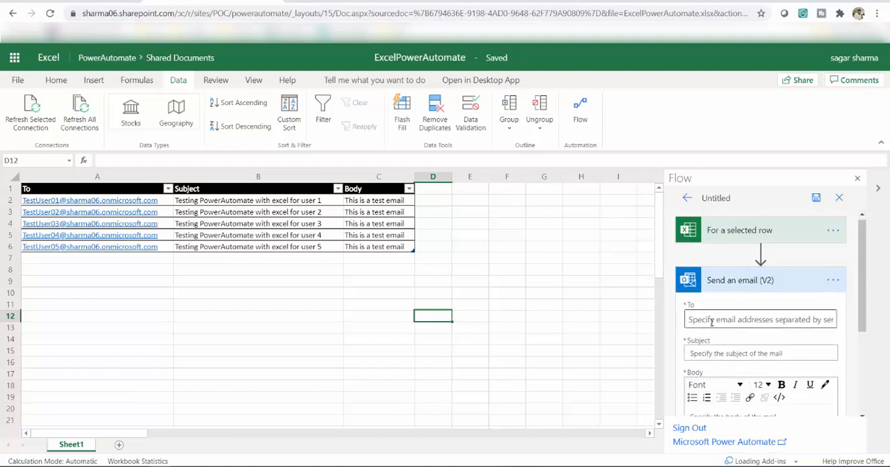
- Fill the email action's To field with the selected row's "To (Formatted)" dynamic content
{"action": "left_click", "coordinate": [706, 320]}
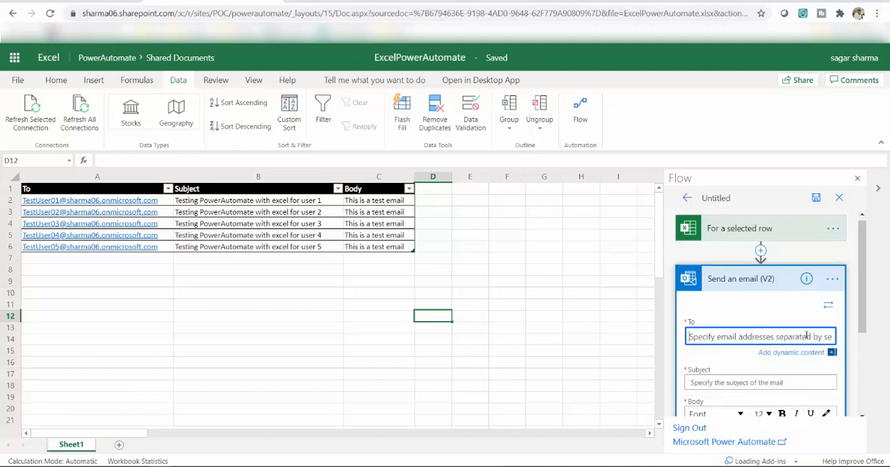
{"action": "scroll", "coordinate": [804, 337], "scroll_direction": "down", "scroll_amount": 1}
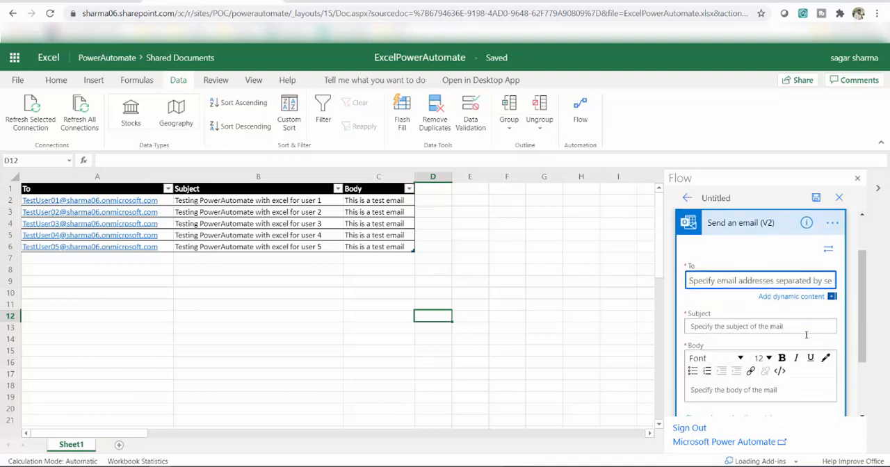
{"action": "left_click", "coordinate": [783, 299]}
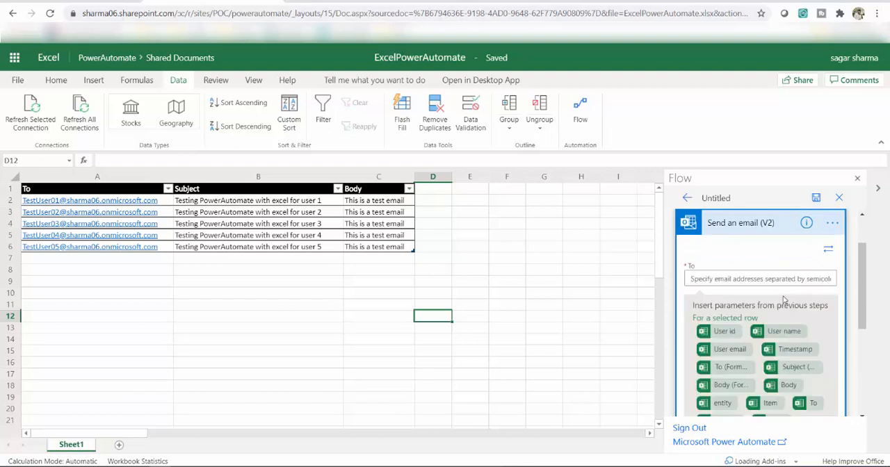
{"action": "scroll", "coordinate": [787, 301], "scroll_direction": "down", "scroll_amount": 1}
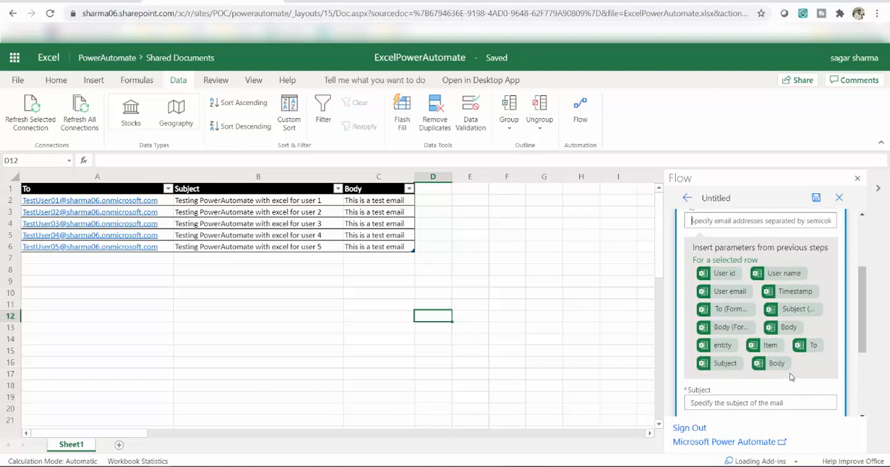
{"action": "left_click", "coordinate": [728, 317]}
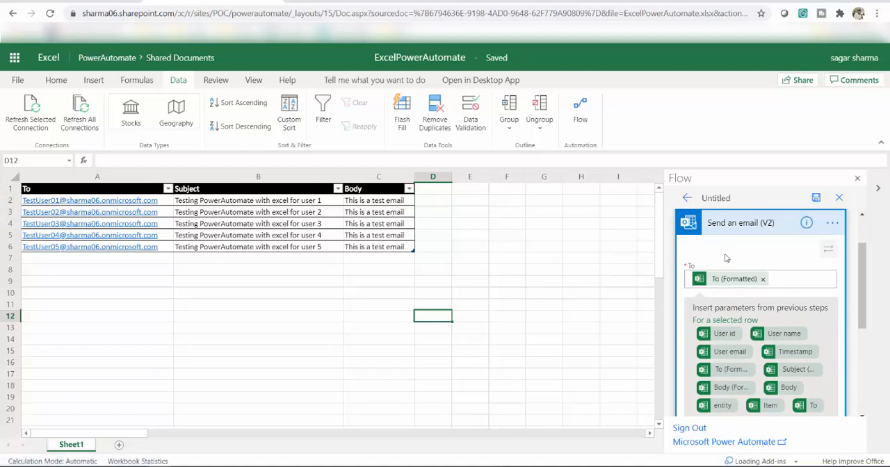
- Fill the email's Subject field with the "Subject" dynamic content from the selected row
{"action": "scroll", "coordinate": [798, 299], "scroll_direction": "down", "scroll_amount": 3}
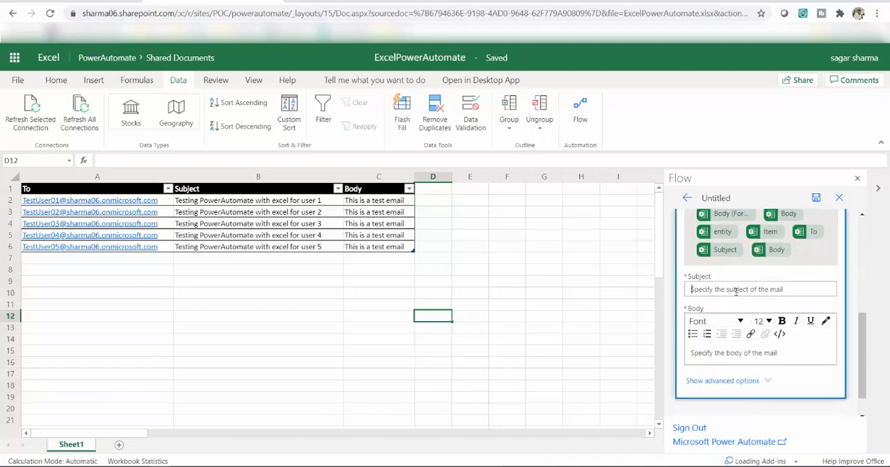
{"action": "scroll", "coordinate": [736, 292], "scroll_direction": "down", "scroll_amount": 1}
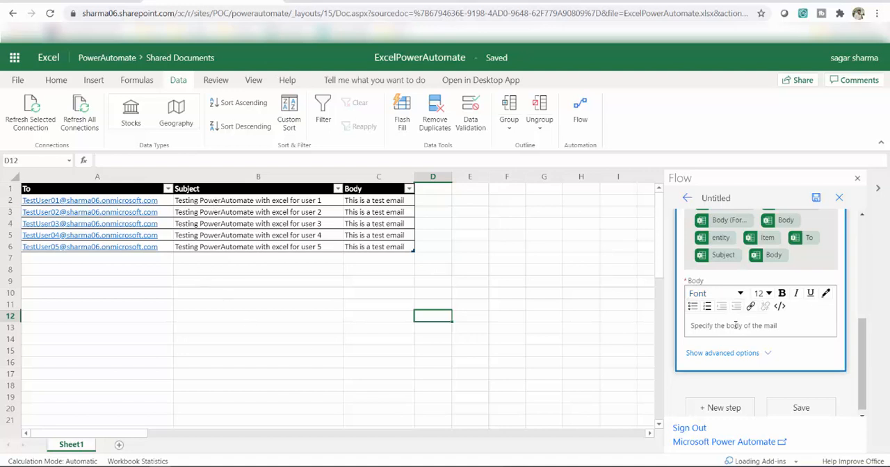
{"action": "scroll", "coordinate": [768, 321], "scroll_direction": "down", "scroll_amount": 1}
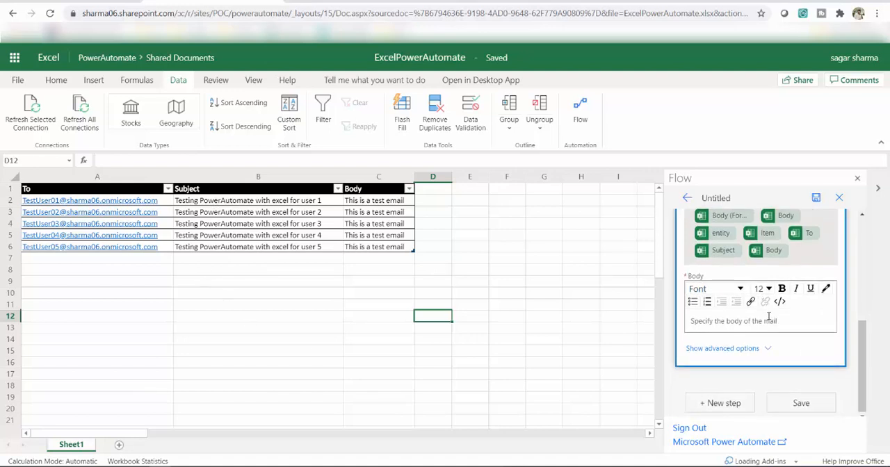
{"action": "scroll", "coordinate": [768, 321], "scroll_direction": "up", "scroll_amount": 3}
{"action": "scroll", "coordinate": [752, 276], "scroll_direction": "up", "scroll_amount": 2}
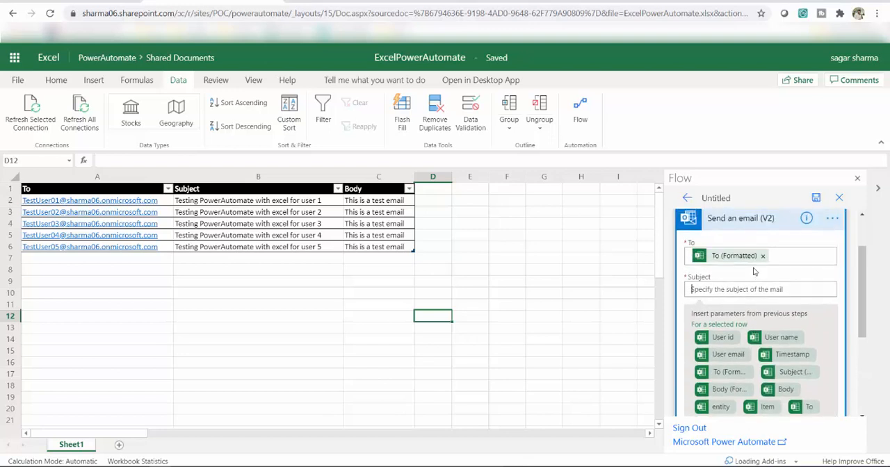
{"action": "scroll", "coordinate": [731, 299], "scroll_direction": "down", "scroll_amount": 2}
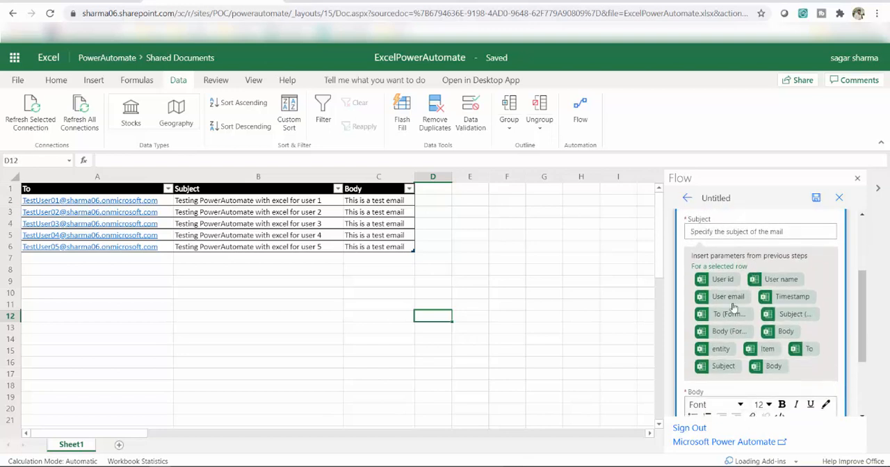
{"action": "left_click", "coordinate": [723, 366]}
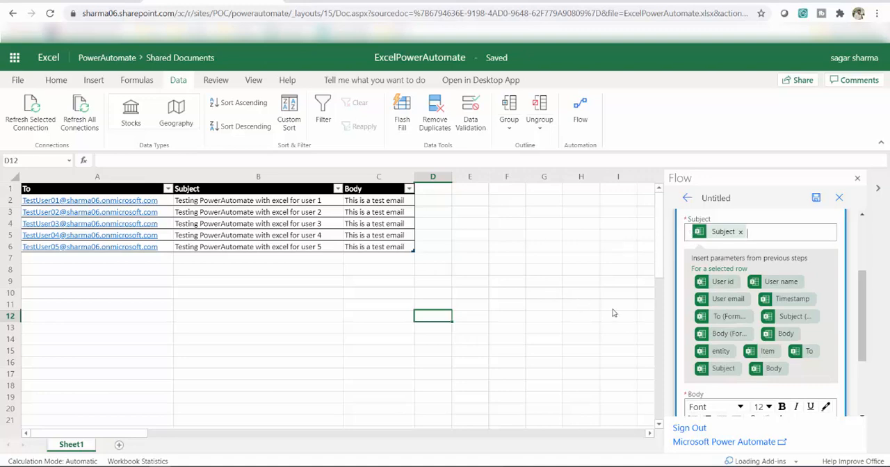
- Start the email body with the greeting line "Hi TestUser,"
{"action": "scroll", "coordinate": [612, 309], "scroll_direction": "down", "scroll_amount": 3}
{"action": "scroll", "coordinate": [556, 316], "scroll_direction": "up", "scroll_amount": 3}
{"action": "scroll", "coordinate": [826, 338], "scroll_direction": "down", "scroll_amount": 3}
{"action": "left_click", "coordinate": [719, 319]}
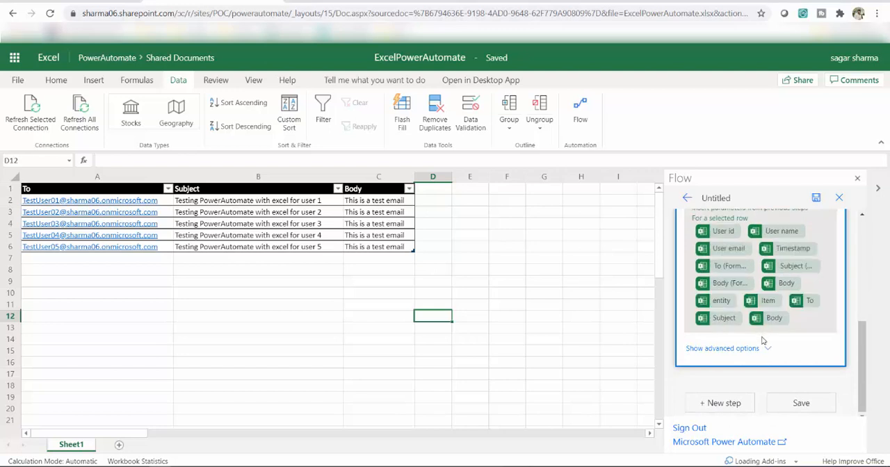
{"action": "scroll", "coordinate": [762, 341], "scroll_direction": "up", "scroll_amount": 3}
{"action": "scroll", "coordinate": [735, 325], "scroll_direction": "down", "scroll_amount": 1}
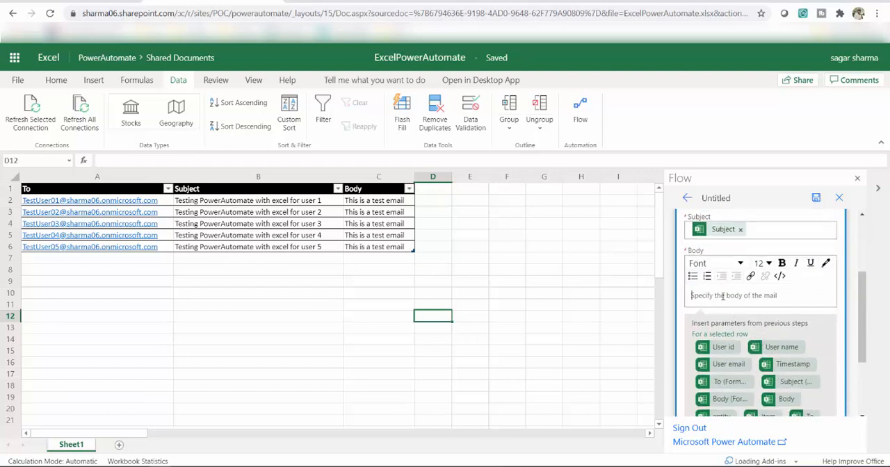
{"action": "type", "text": "Hi"}
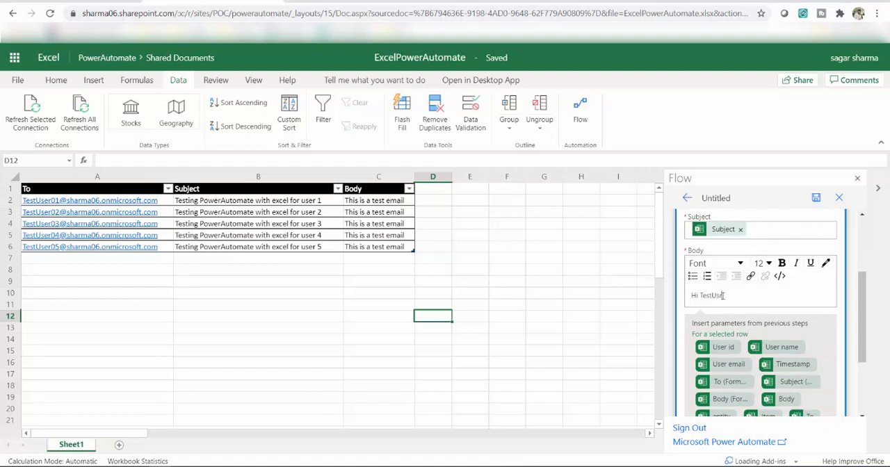
{"action": "type", "text": " TestUser"}
{"action": "key", "text": "Return"}
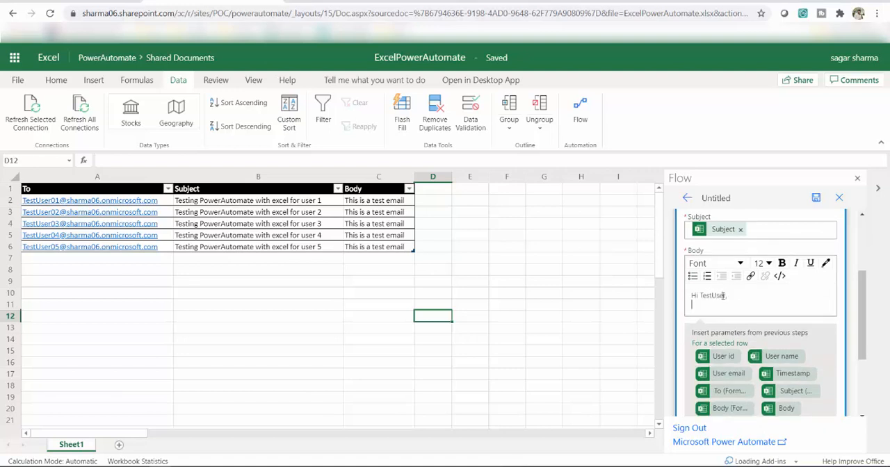
- Insert the selected row's "Body" dynamic content below the greeting and end the email body with "Thanks"
{"action": "scroll", "coordinate": [732, 302], "scroll_direction": "down", "scroll_amount": 1}
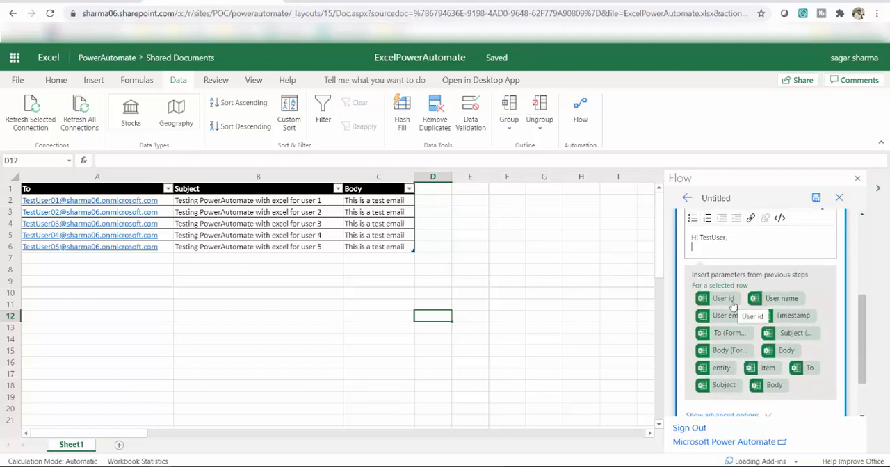
{"action": "left_click", "coordinate": [776, 388]}
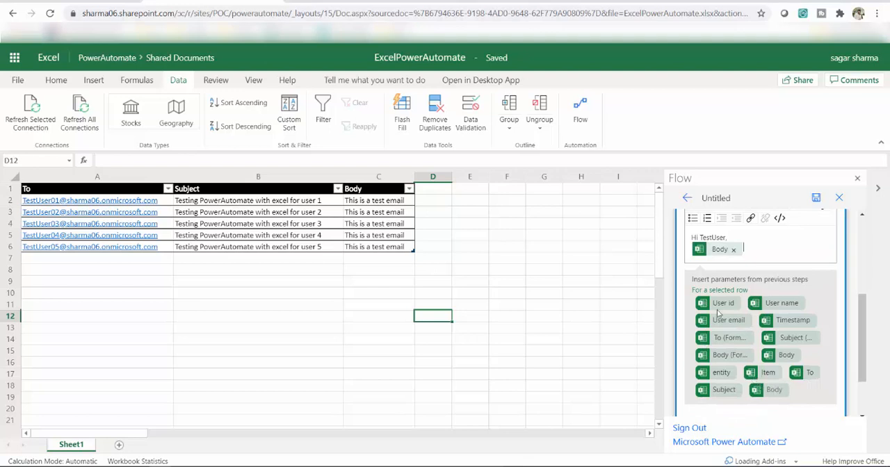
{"action": "key", "text": "Return"}
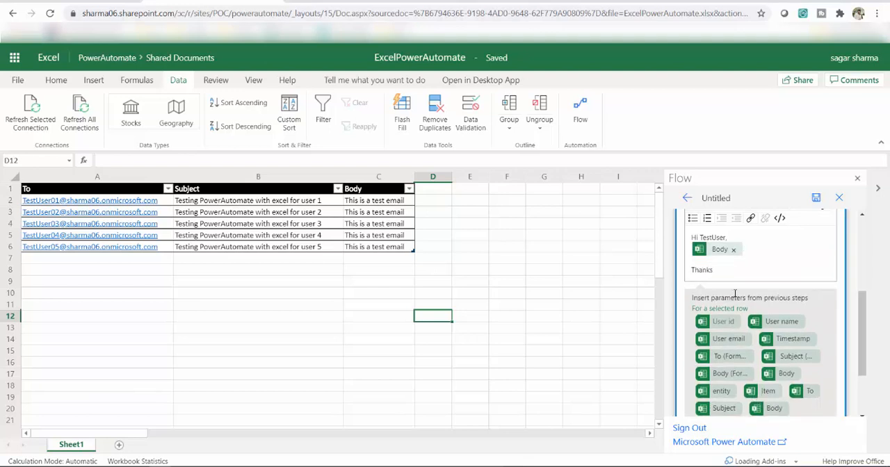
- Save the flow and leave the editor for the flow's details page
{"action": "scroll", "coordinate": [771, 261], "scroll_direction": "down", "scroll_amount": 2}
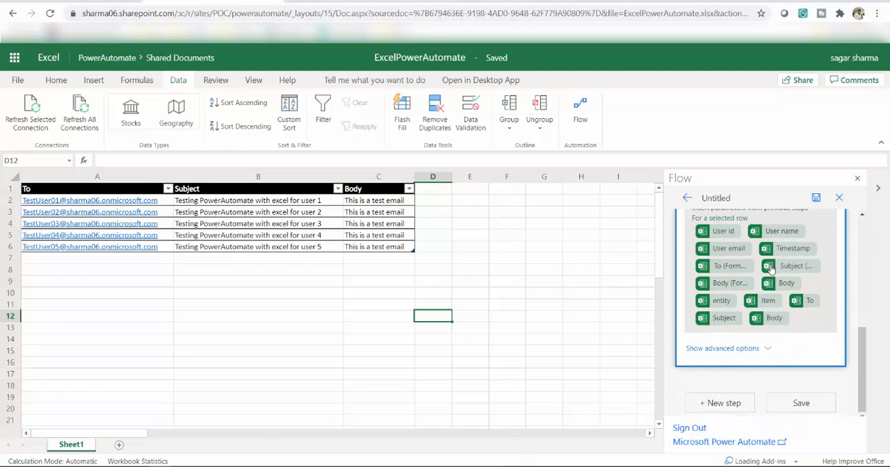
{"action": "left_click", "coordinate": [818, 199]}
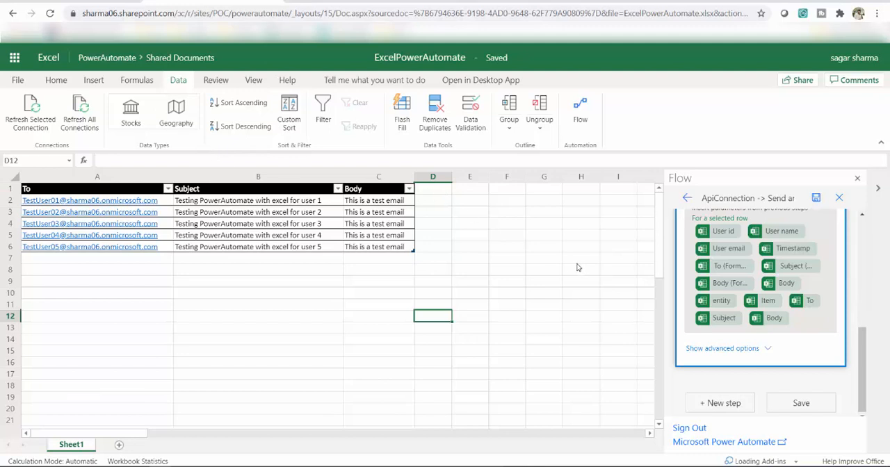
{"action": "left_click", "coordinate": [686, 201]}
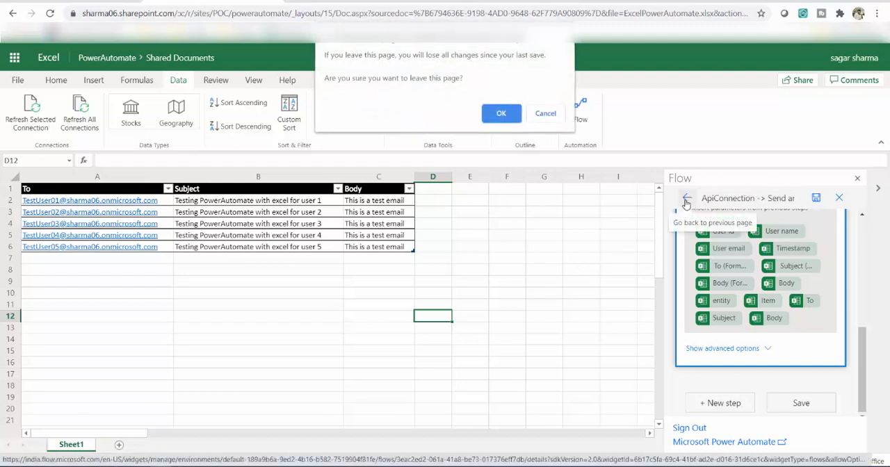
{"action": "left_click", "coordinate": [500, 115]}
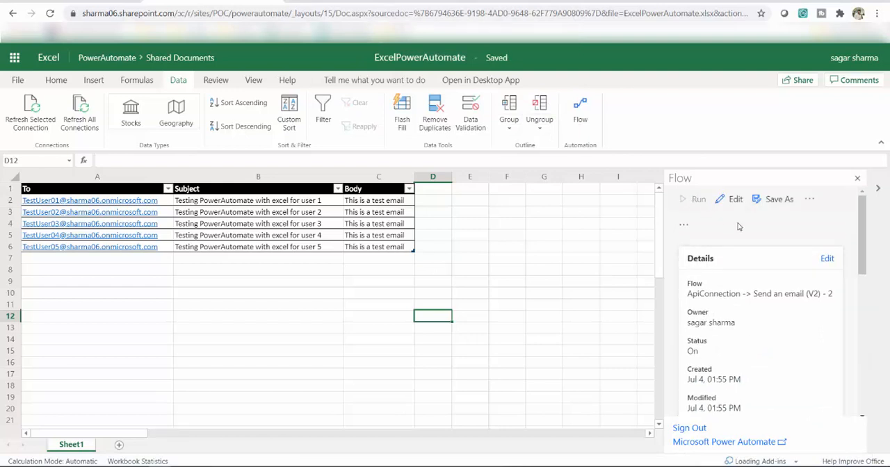
{"action": "scroll", "coordinate": [740, 226], "scroll_direction": "down", "scroll_amount": 5}
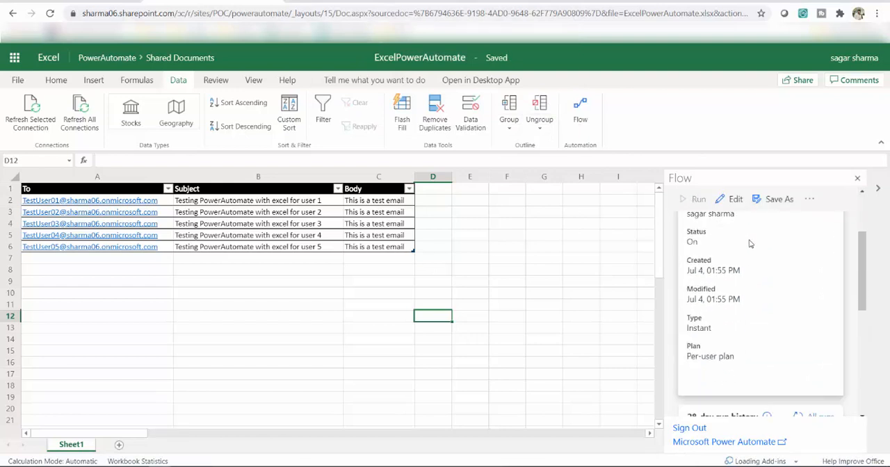
- Reopen the flow in the editor, save it again and return to its details page
{"action": "scroll", "coordinate": [756, 243], "scroll_direction": "up", "scroll_amount": 5}
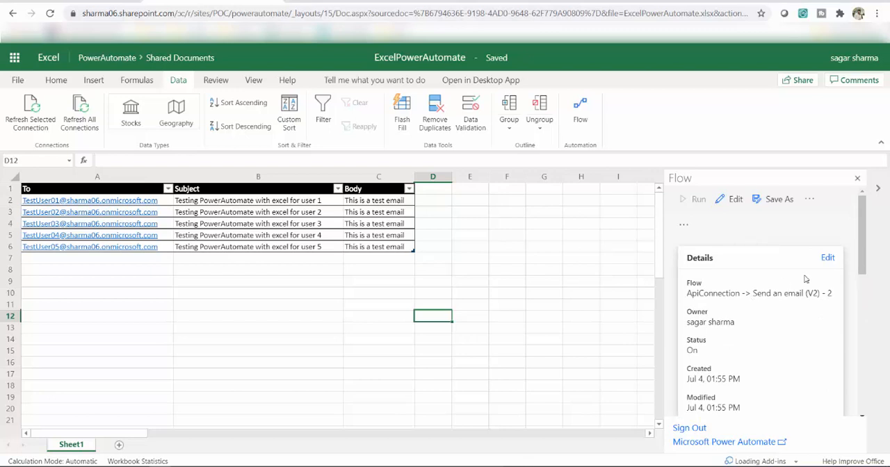
{"action": "left_click", "coordinate": [829, 260]}
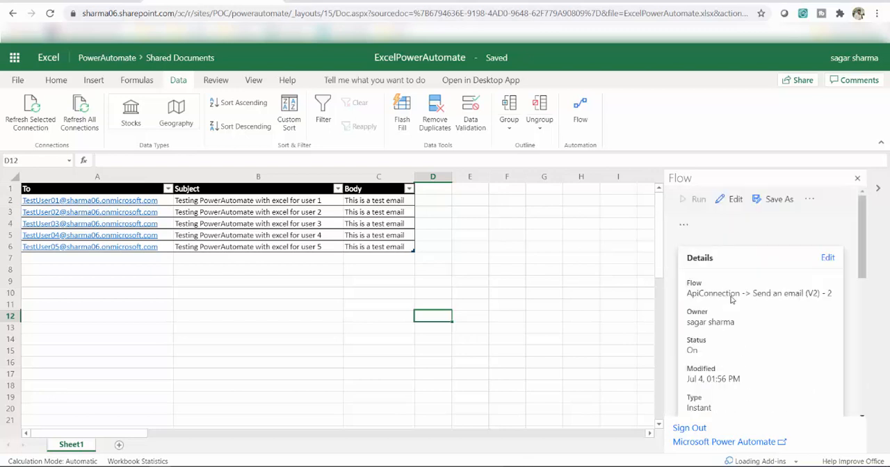
{"action": "left_click", "coordinate": [734, 201]}
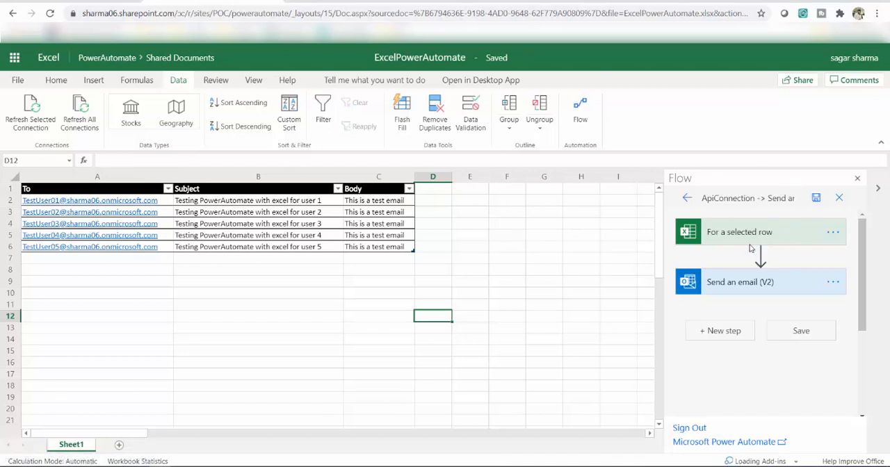
{"action": "left_click", "coordinate": [802, 332]}
{"action": "left_click", "coordinate": [687, 198]}
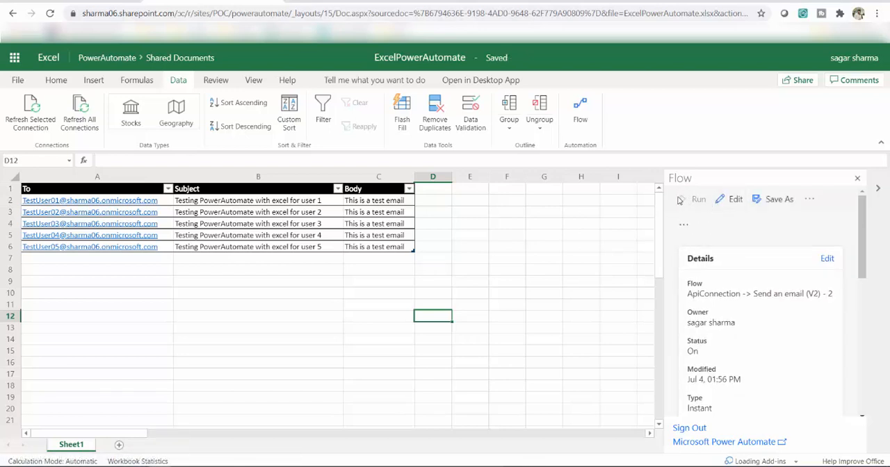
- Select cell B2 in the table's first data row and review the flow's run history and connections
{"action": "left_click", "coordinate": [5, 201]}
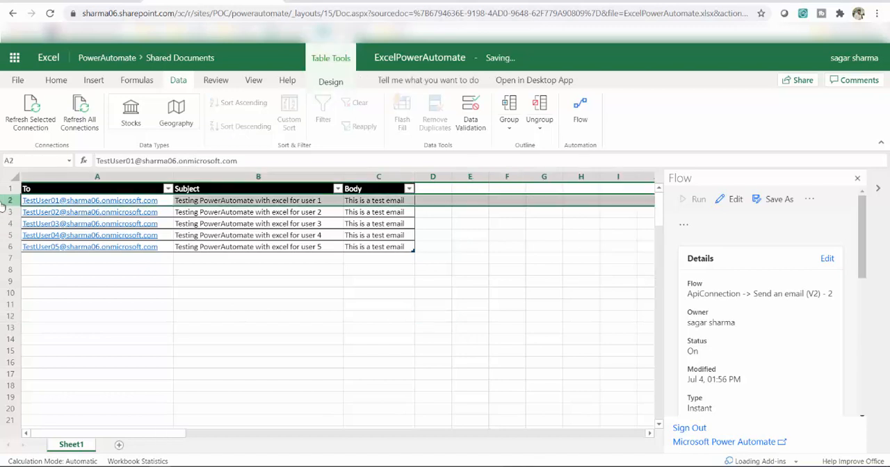
{"action": "left_click", "coordinate": [286, 201]}
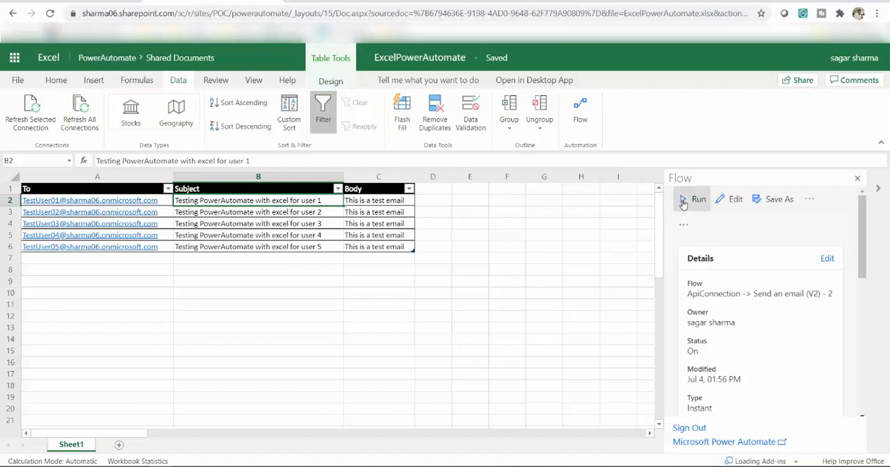
{"action": "left_click", "coordinate": [683, 203]}
{"action": "scroll", "coordinate": [777, 301], "scroll_direction": "down", "scroll_amount": 3}
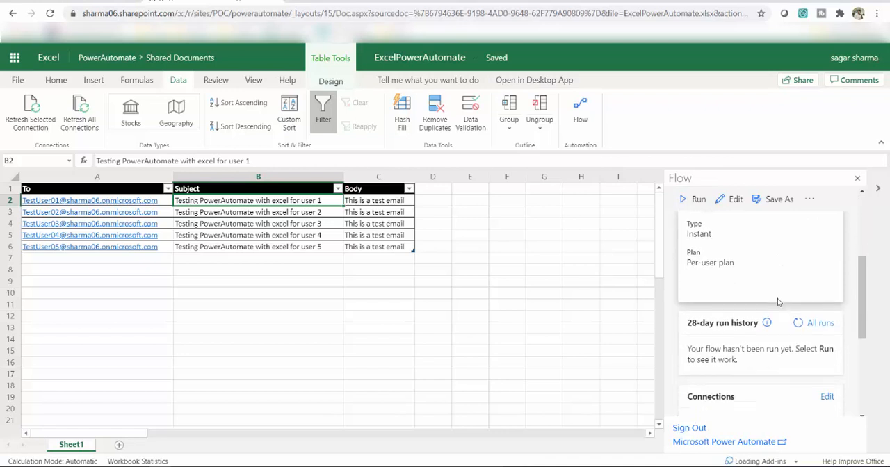
{"action": "scroll", "coordinate": [777, 302], "scroll_direction": "up", "scroll_amount": 3}
{"action": "scroll", "coordinate": [777, 301], "scroll_direction": "down", "scroll_amount": 5}
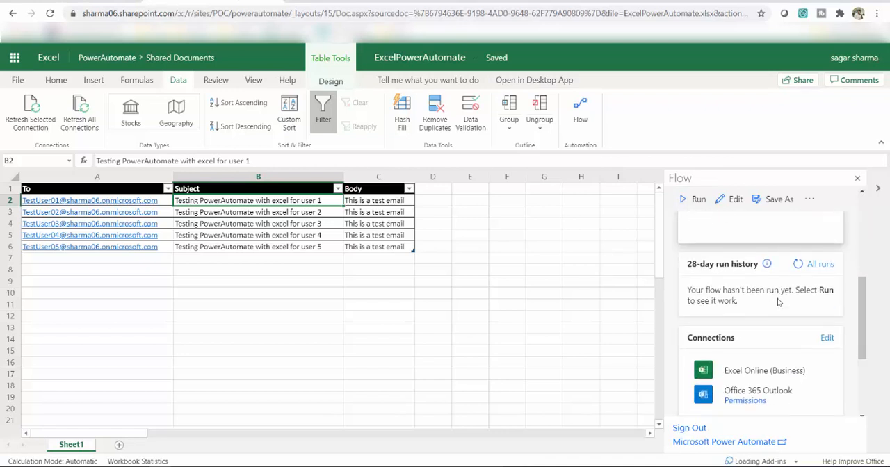
{"action": "scroll", "coordinate": [778, 300], "scroll_direction": "up", "scroll_amount": 5}
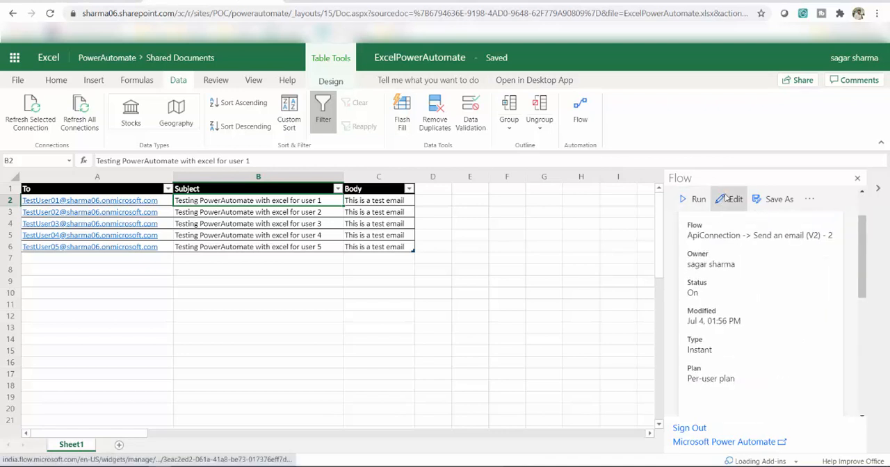
- Reopen the flow for editing and show the advanced options of the Send an email (V2) action
{"action": "left_click", "coordinate": [730, 200]}
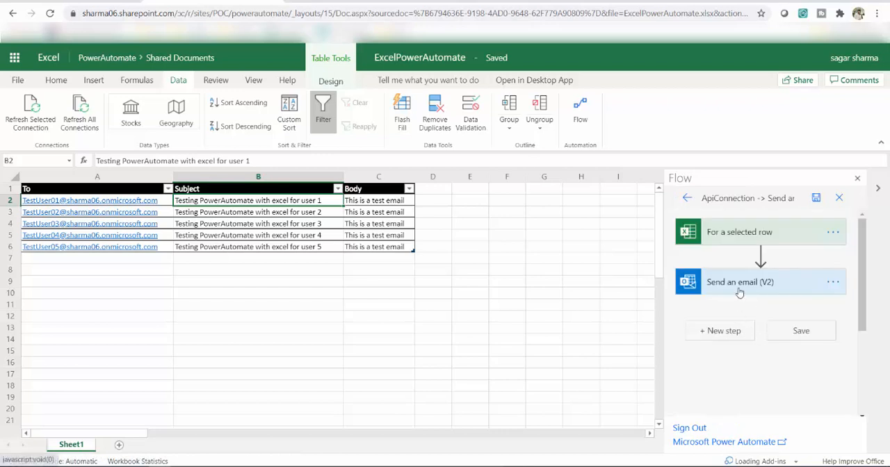
{"action": "left_click", "coordinate": [737, 288]}
{"action": "scroll", "coordinate": [770, 315], "scroll_direction": "down", "scroll_amount": 3}
{"action": "scroll", "coordinate": [770, 312], "scroll_direction": "up", "scroll_amount": 3}
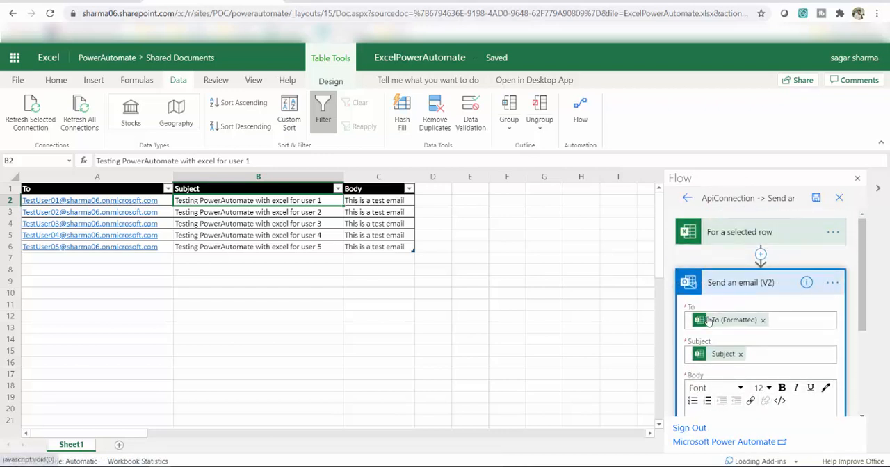
{"action": "scroll", "coordinate": [769, 306], "scroll_direction": "down", "scroll_amount": 1}
{"action": "scroll", "coordinate": [769, 303], "scroll_direction": "down", "scroll_amount": 3}
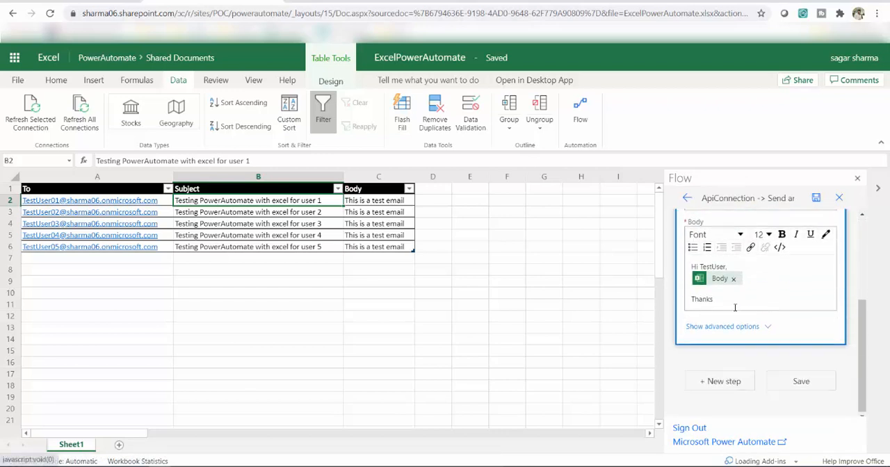
{"action": "left_click", "coordinate": [770, 324]}
{"action": "scroll", "coordinate": [758, 326], "scroll_direction": "down", "scroll_amount": 2}
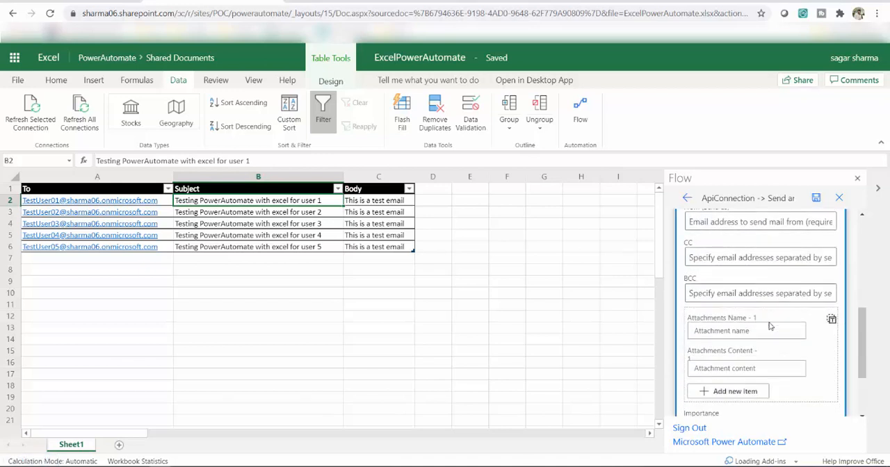
{"action": "scroll", "coordinate": [737, 327], "scroll_direction": "up", "scroll_amount": 1}
- Set the email's From (Send as) field to the flow owner's account from the suggested people
{"action": "left_click", "coordinate": [709, 280]}
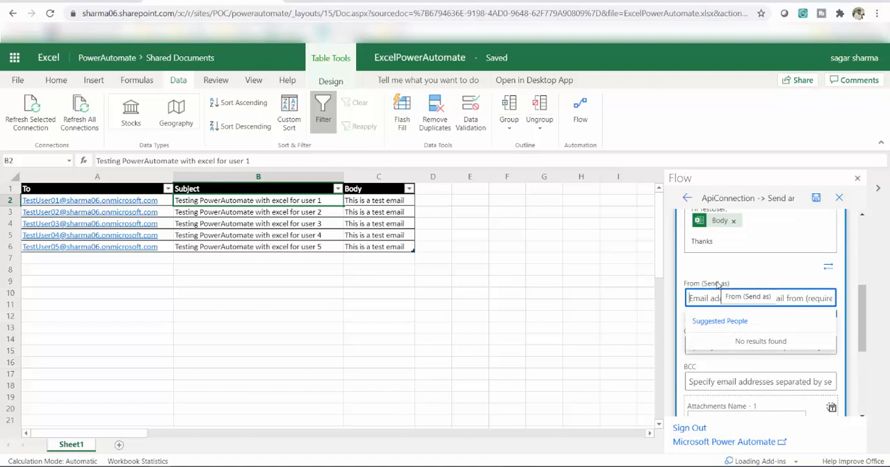
{"action": "scroll", "coordinate": [777, 285], "scroll_direction": "up", "scroll_amount": 1}
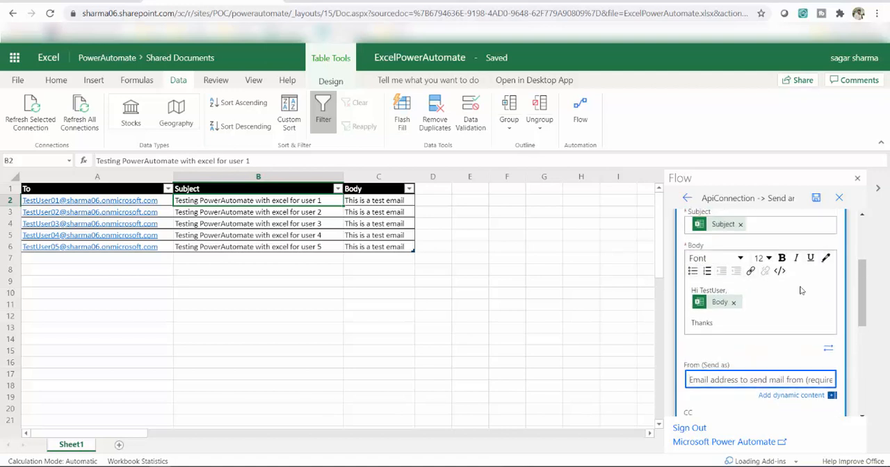
{"action": "scroll", "coordinate": [746, 338], "scroll_direction": "down", "scroll_amount": 1}
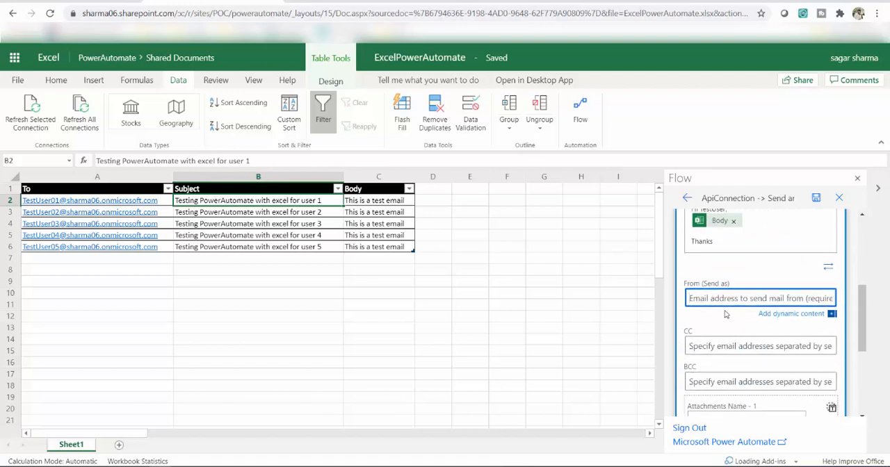
{"action": "left_click", "coordinate": [718, 299]}
{"action": "type", "text": "saga"}
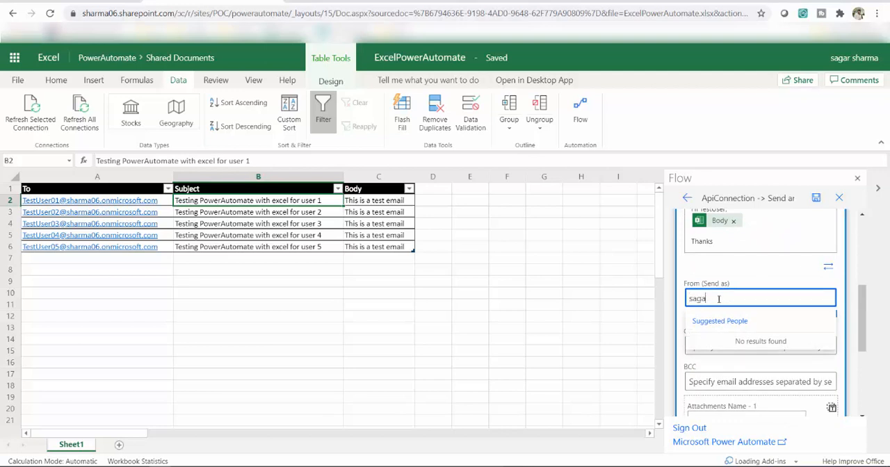
{"action": "type", "text": "r@"}
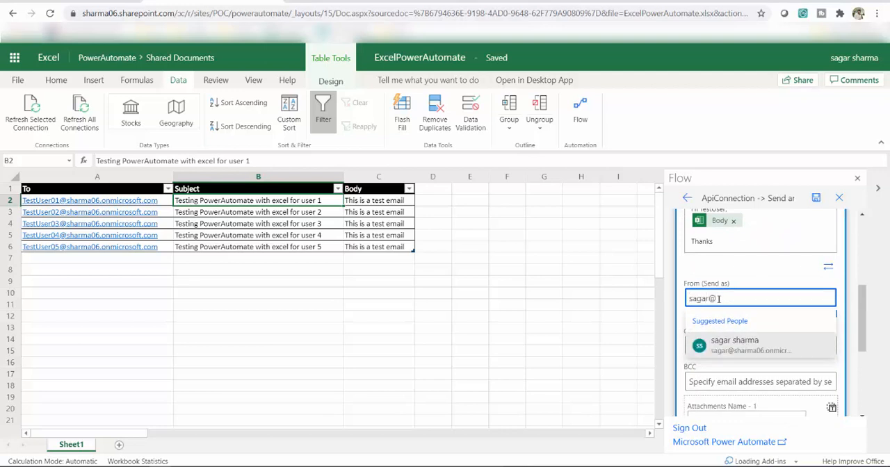
{"action": "left_click", "coordinate": [735, 345]}
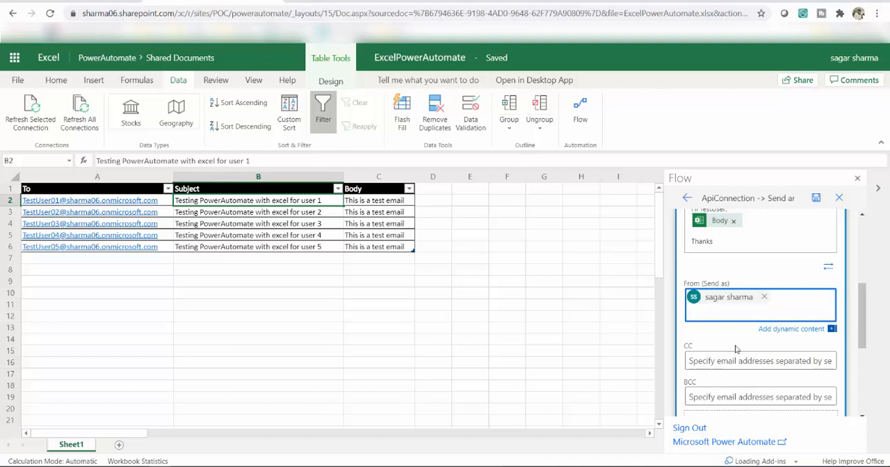
- Review the CC, BCC, attachment and importance options of the email action and save the flow
{"action": "scroll", "coordinate": [742, 344], "scroll_direction": "down", "scroll_amount": 1}
{"action": "scroll", "coordinate": [741, 339], "scroll_direction": "down", "scroll_amount": 1}
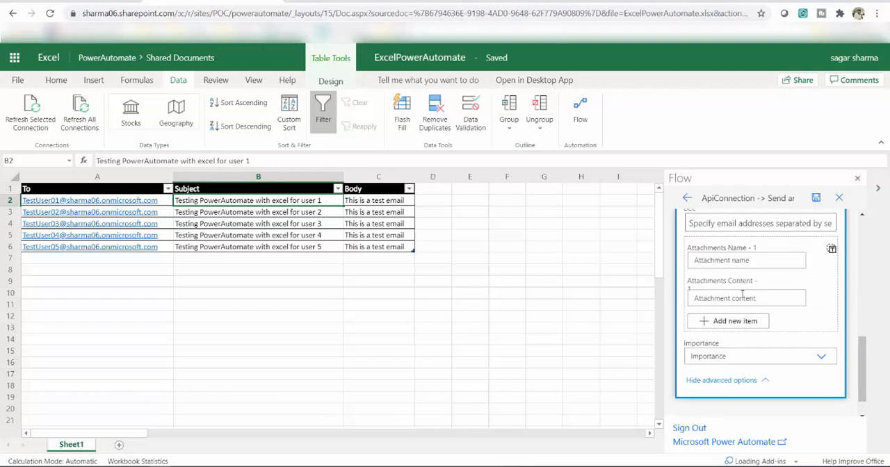
{"action": "scroll", "coordinate": [742, 338], "scroll_direction": "up", "scroll_amount": 2}
{"action": "scroll", "coordinate": [753, 339], "scroll_direction": "down", "scroll_amount": 1}
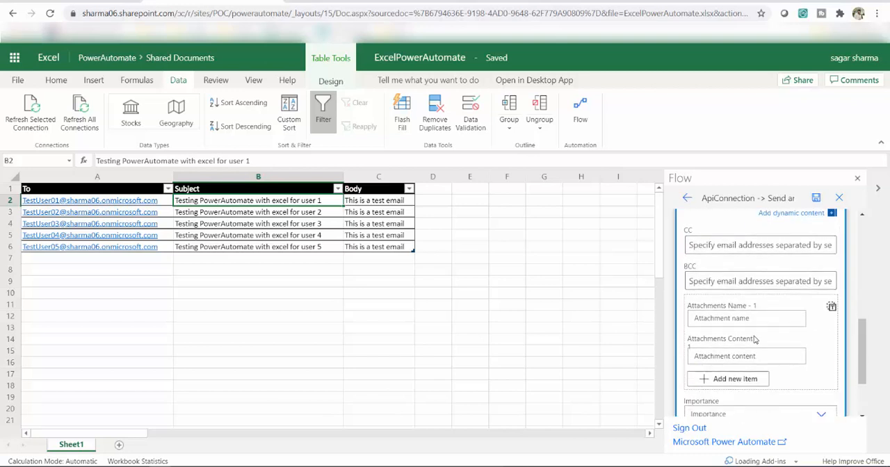
{"action": "scroll", "coordinate": [756, 342], "scroll_direction": "down", "scroll_amount": 1}
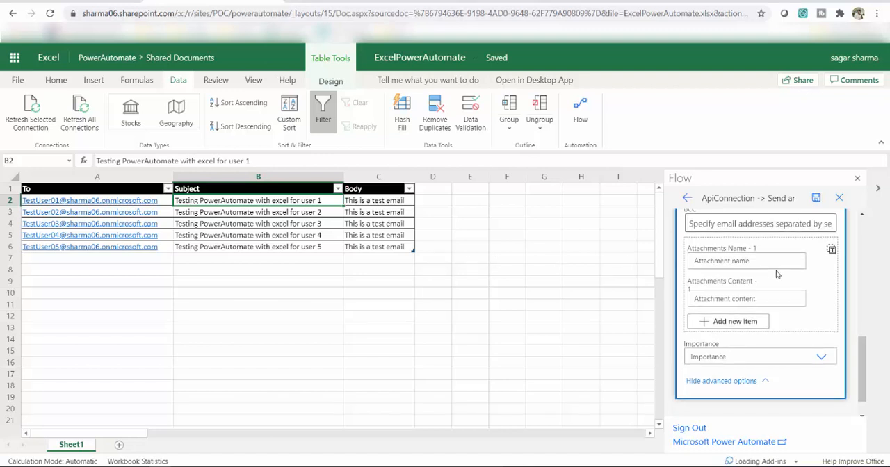
{"action": "scroll", "coordinate": [776, 270], "scroll_direction": "up", "scroll_amount": 2}
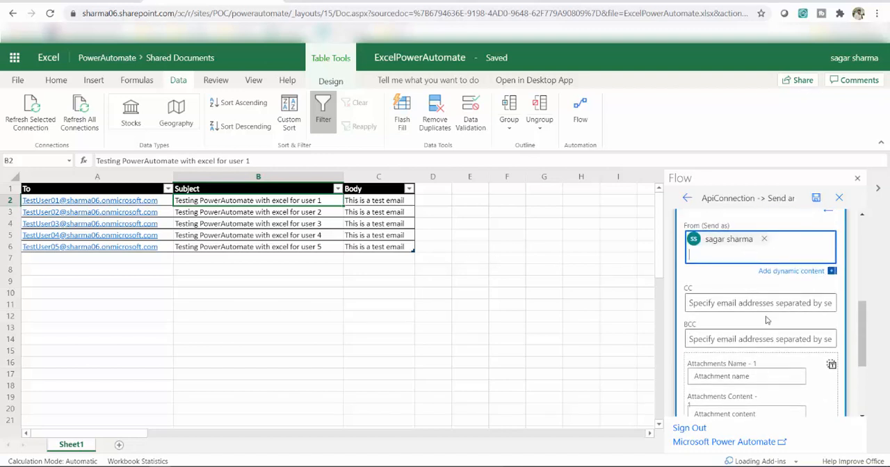
{"action": "scroll", "coordinate": [767, 320], "scroll_direction": "down", "scroll_amount": 3}
{"action": "scroll", "coordinate": [772, 348], "scroll_direction": "up", "scroll_amount": 3}
{"action": "scroll", "coordinate": [782, 376], "scroll_direction": "down", "scroll_amount": 3}
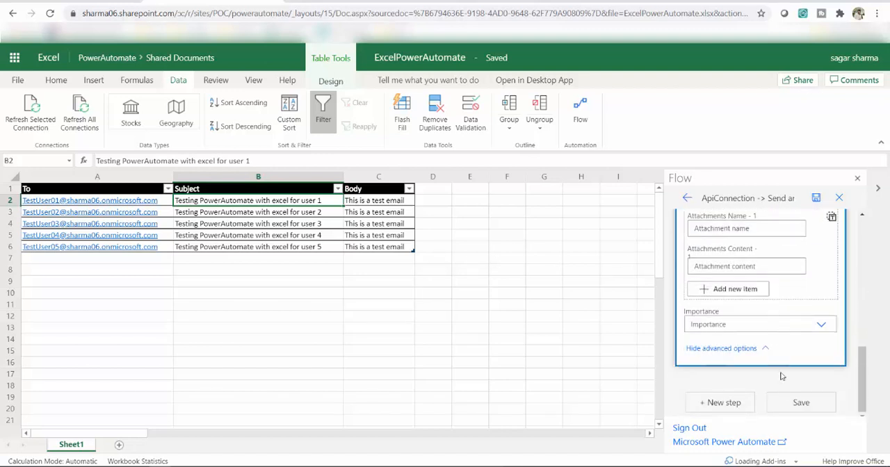
{"action": "left_click", "coordinate": [800, 403]}
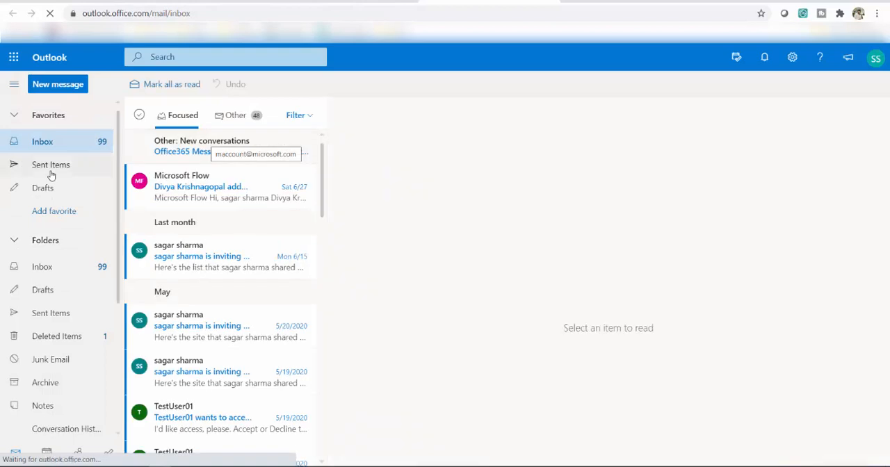
- Empty the Sent Items folder in Outlook and confirm the deletion
{"action": "left_click", "coordinate": [51, 174]}
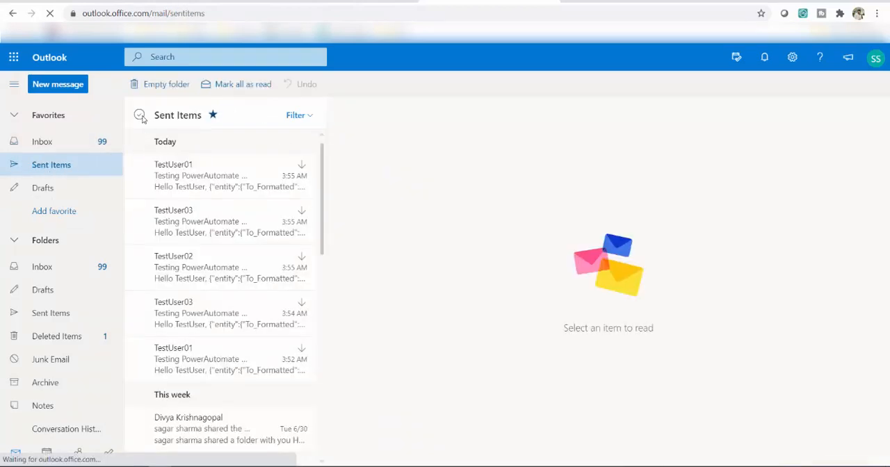
{"action": "left_click", "coordinate": [139, 115]}
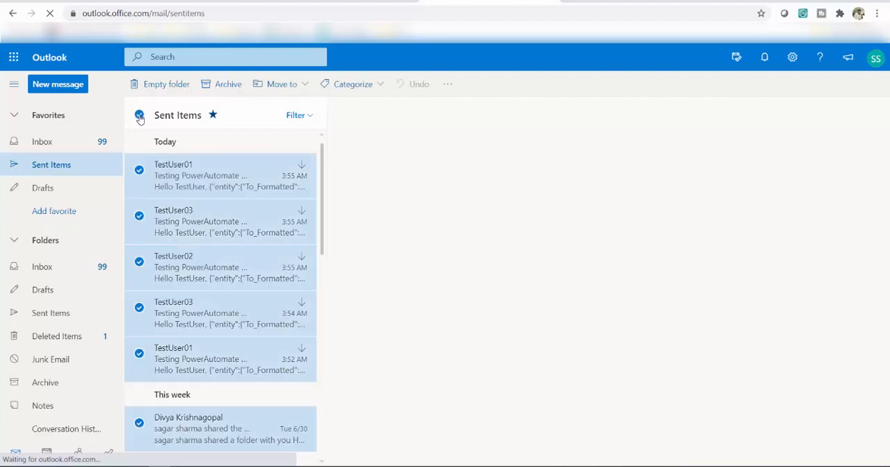
{"action": "left_click", "coordinate": [164, 88]}
{"action": "left_click", "coordinate": [462, 293]}
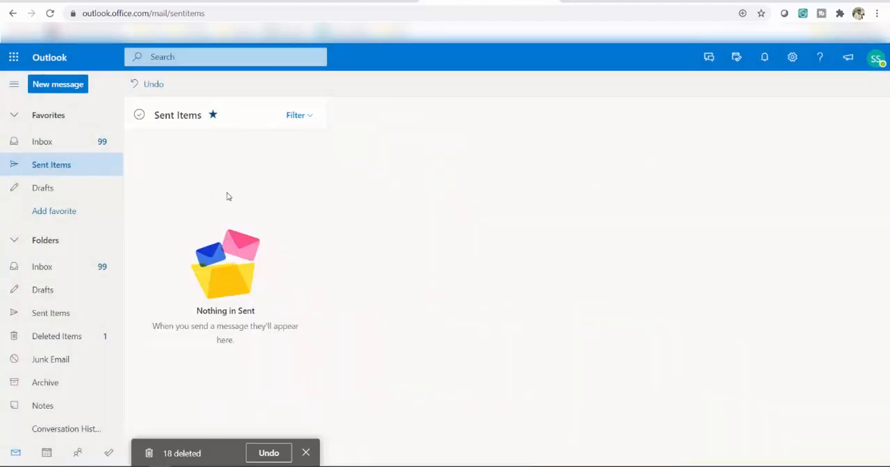
- Switch back to the Excel workbook, leave the flow editor and run the flow for the selected row
{"action": "left_click", "coordinate": [197, 2]}
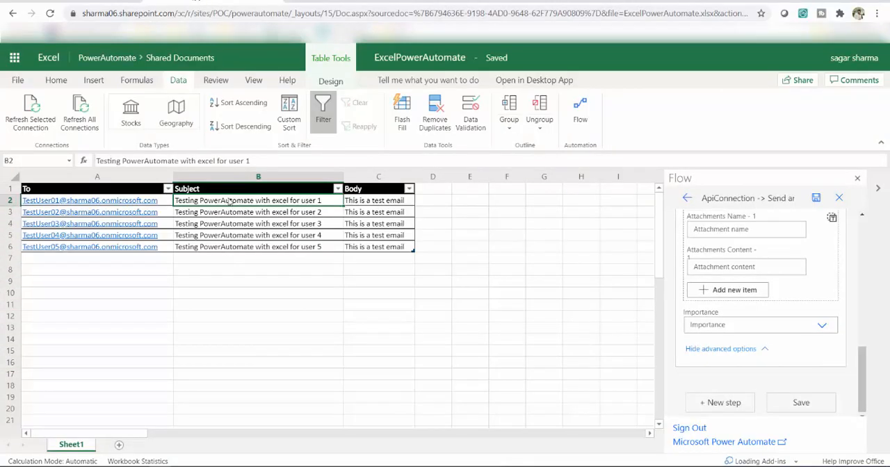
{"action": "left_click", "coordinate": [687, 198]}
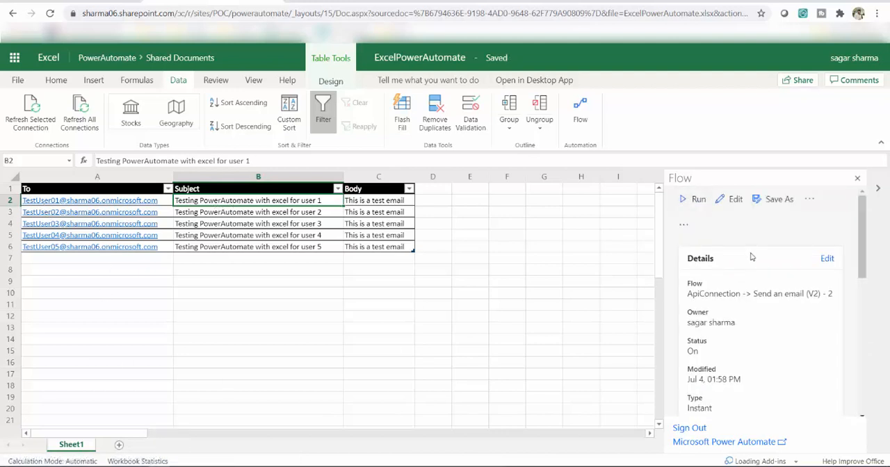
{"action": "left_click", "coordinate": [684, 203]}
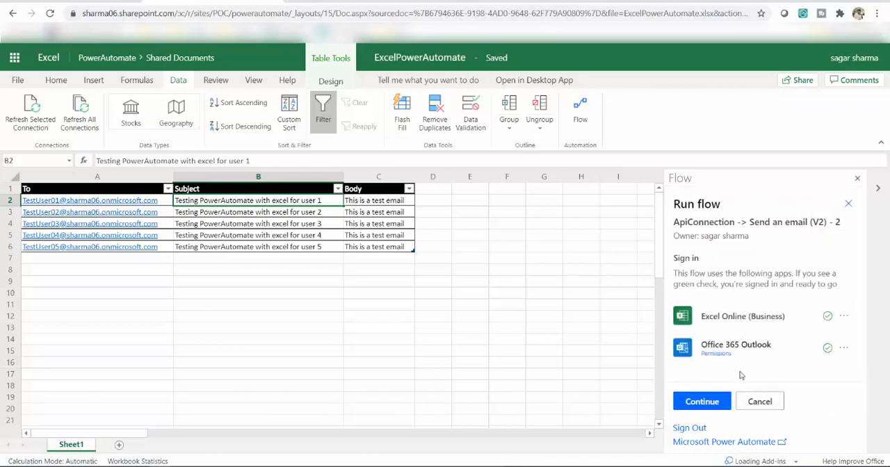
{"action": "left_click", "coordinate": [701, 403]}
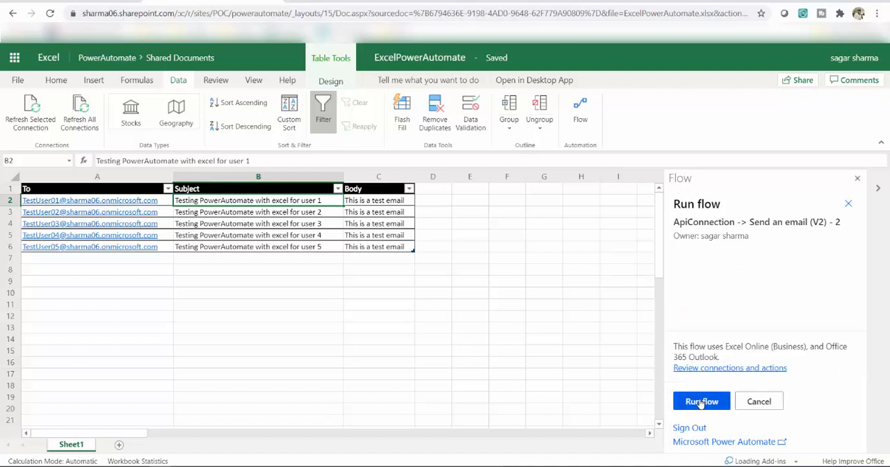
{"action": "left_click", "coordinate": [699, 402]}
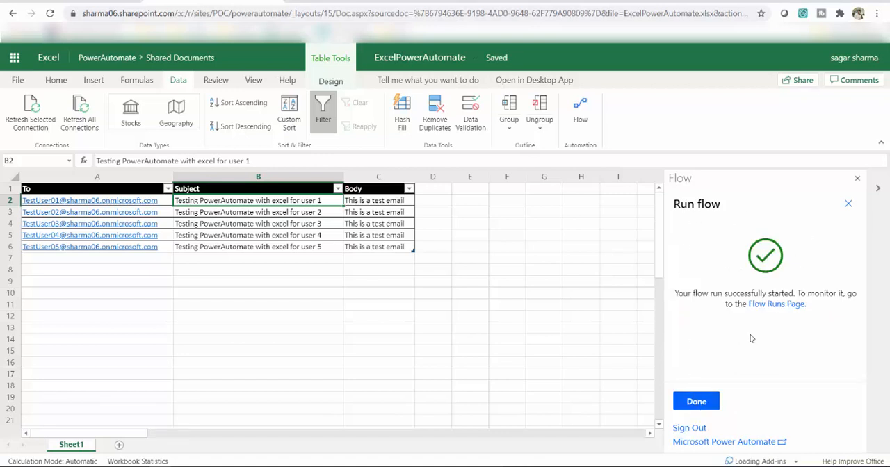
{"action": "left_click", "coordinate": [696, 401]}
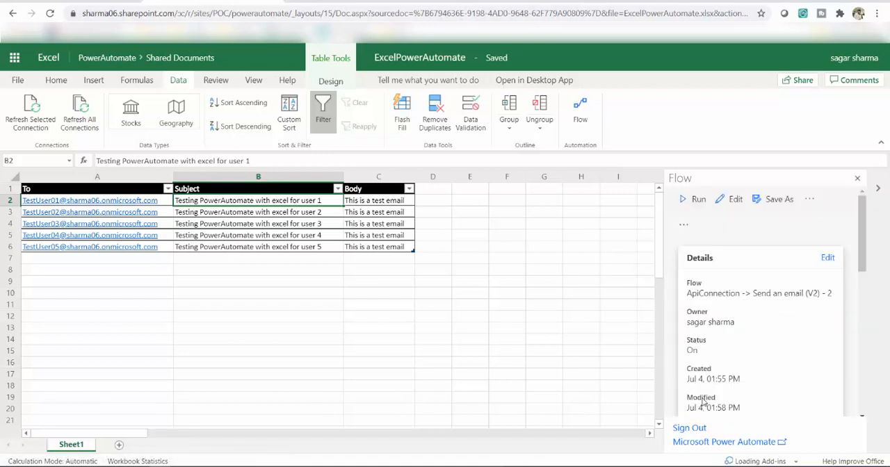
- Switch to Outlook, reload Sent Items and check the subject and body of the email sent to TestUser01
{"action": "left_click", "coordinate": [485, 2]}
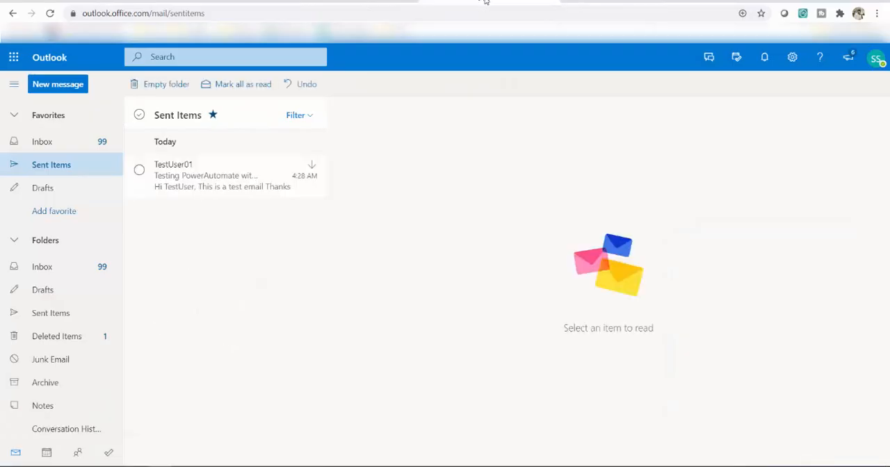
{"action": "left_click", "coordinate": [324, 9]}
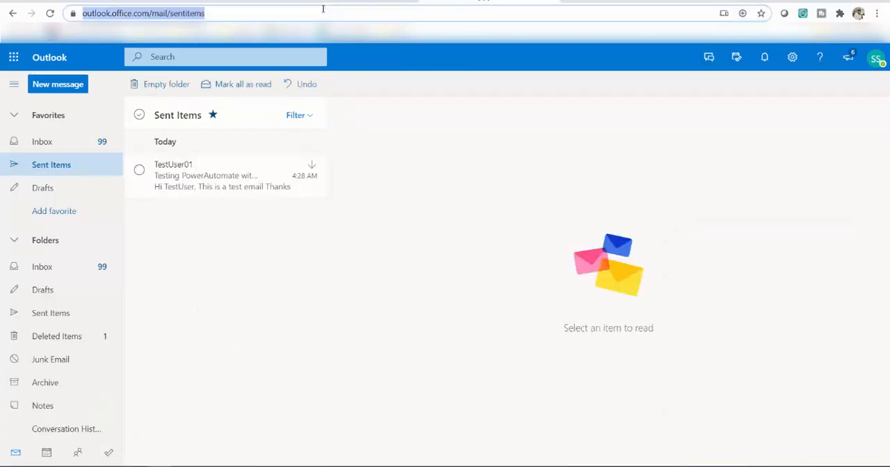
{"action": "key", "text": "Return"}
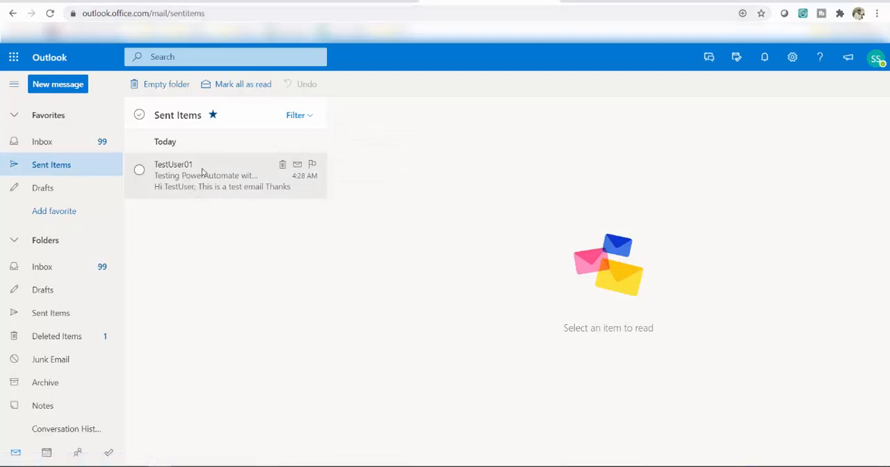
{"action": "left_click", "coordinate": [202, 172]}
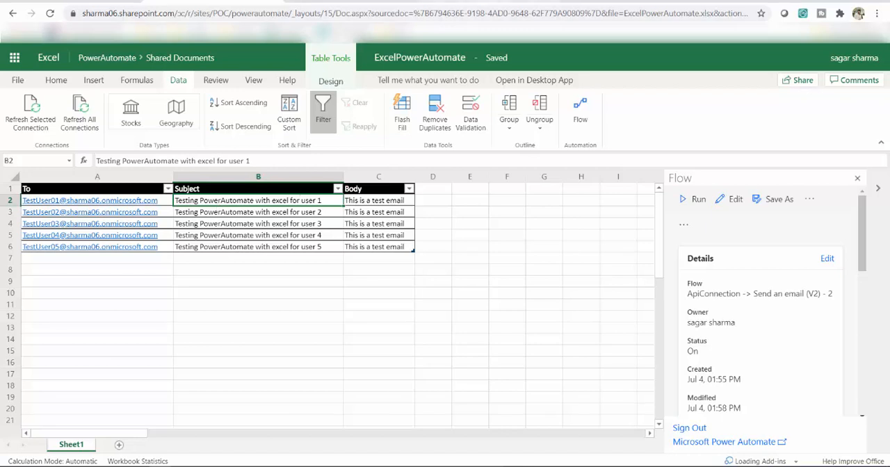
{"action": "left_click", "coordinate": [485, 1]}
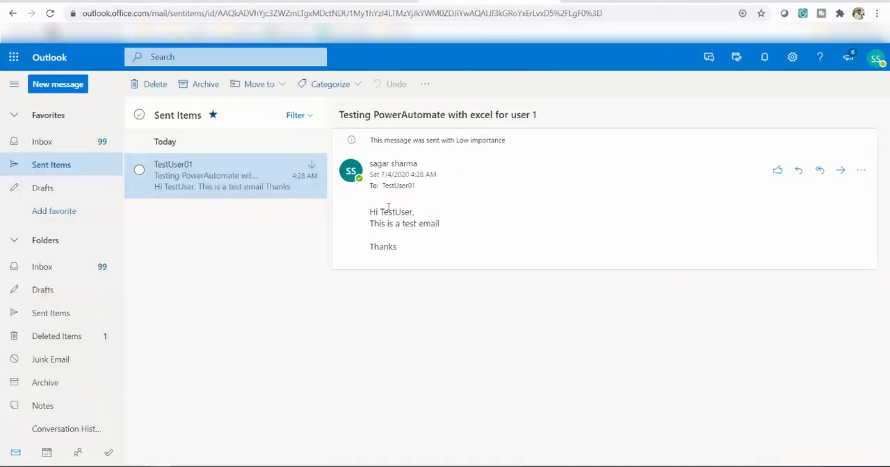
{"action": "left_click_drag", "start_coordinate": [429, 215], "coordinate": [369, 212]}
{"action": "double_click", "coordinate": [384, 246]}
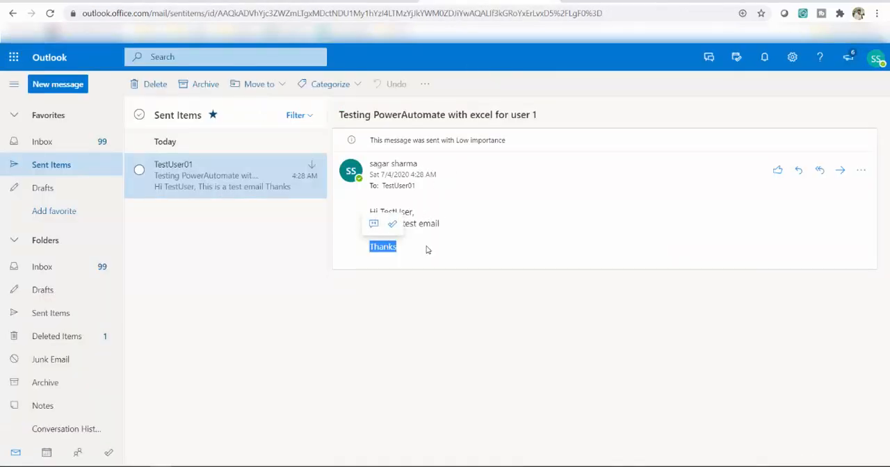
{"action": "left_click", "coordinate": [492, 221]}
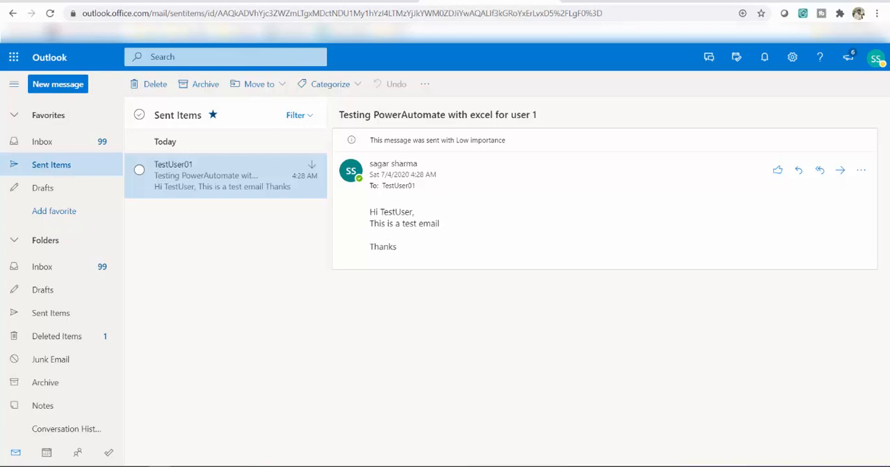
- Switch back to the Excel workbook and run the flow for the four table rows 3 to 6
{"action": "left_click", "coordinate": [188, 1]}
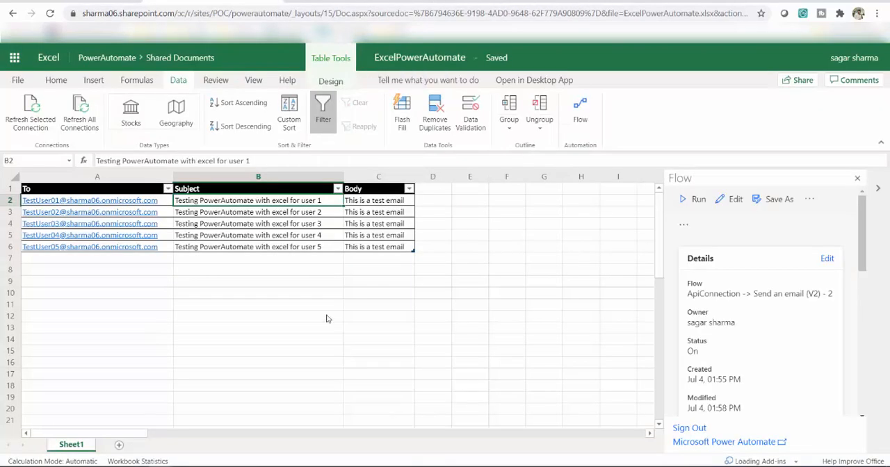
{"action": "left_click", "coordinate": [206, 215]}
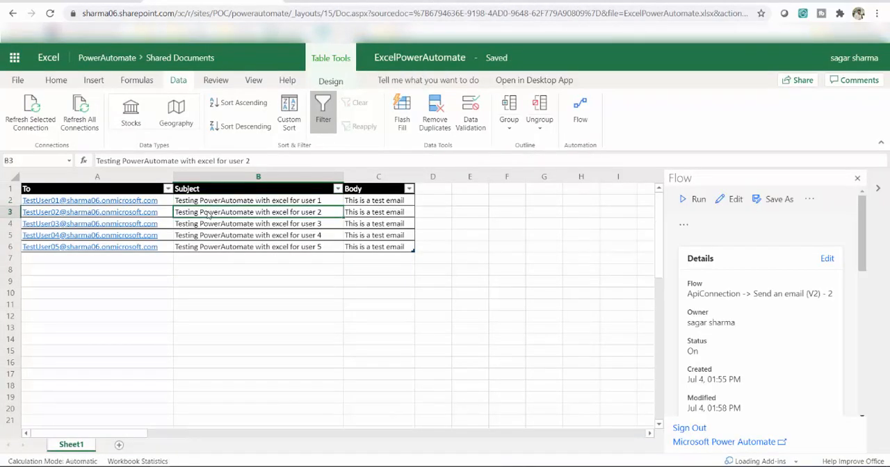
{"action": "key", "text": "shift+Down"}
{"action": "key", "text": "shift+Down"}
{"action": "key", "text": "shift+Down"}
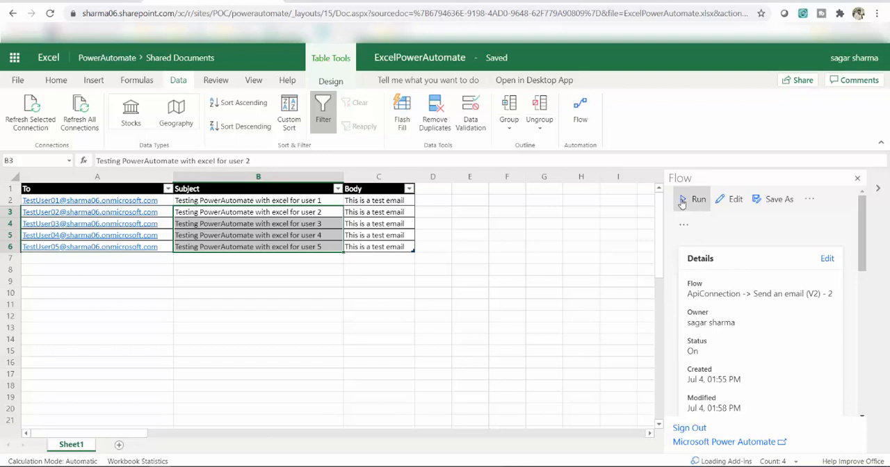
{"action": "left_click", "coordinate": [682, 201]}
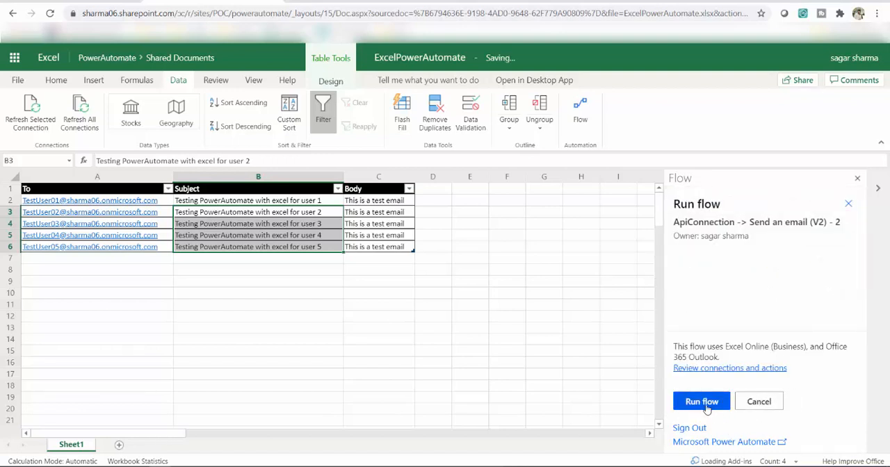
{"action": "left_click", "coordinate": [706, 408]}
{"action": "left_click", "coordinate": [696, 402]}
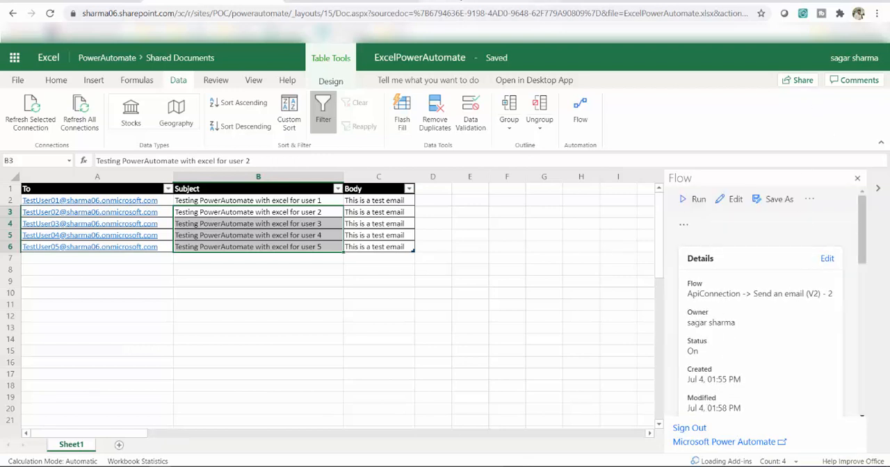
- Switch to Outlook and check the sent emails to TestUser02 and TestUser04
{"action": "left_click", "coordinate": [464, 2]}
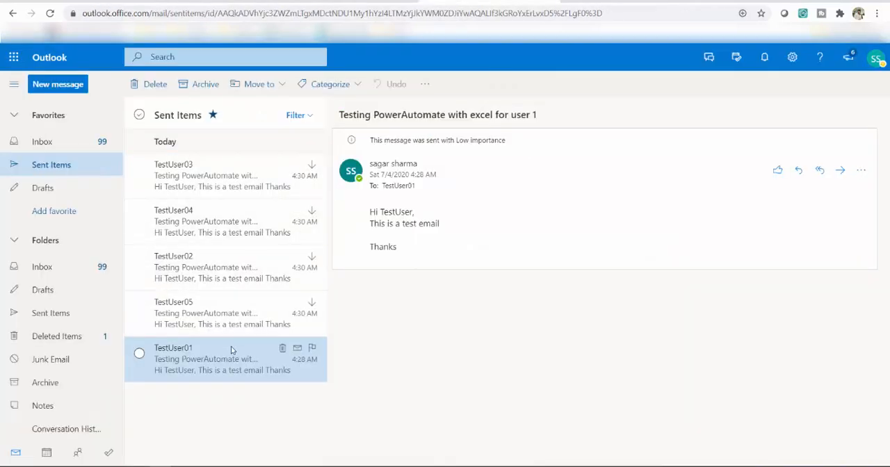
{"action": "left_click", "coordinate": [239, 273]}
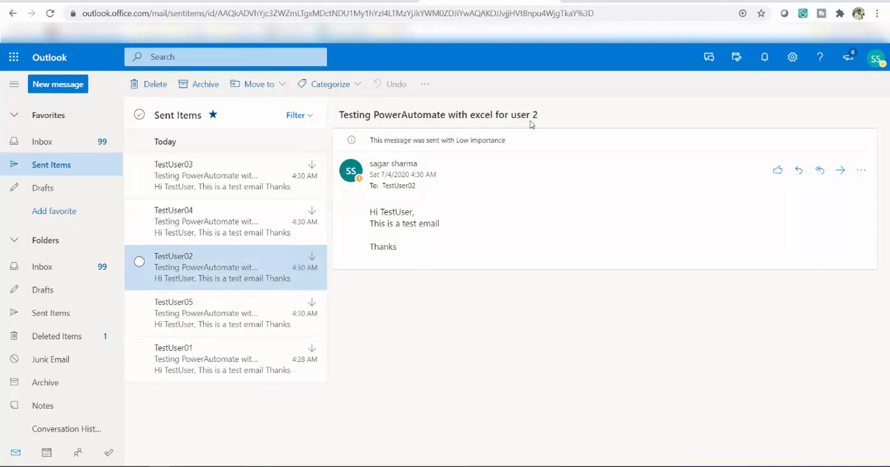
{"action": "left_click", "coordinate": [178, 239]}
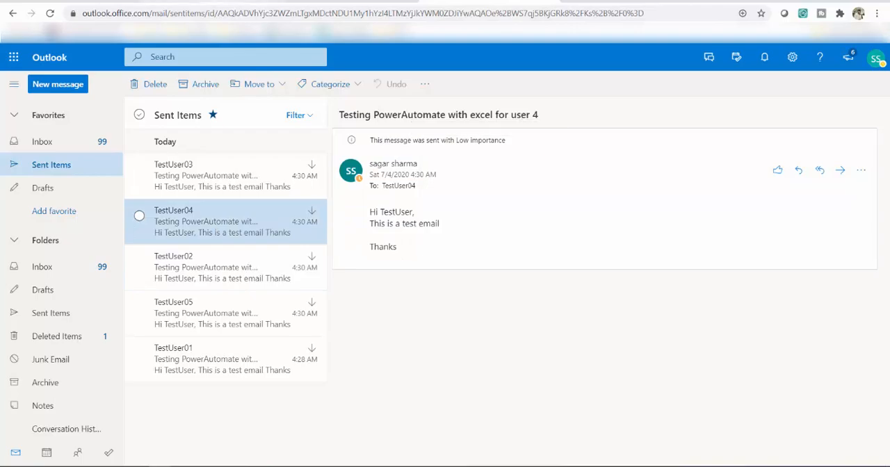
- Return to the Excel workbook and review the Subject cells for user 1 and user 3
{"action": "left_click", "coordinate": [226, 1]}
{"action": "left_click", "coordinate": [255, 203]}
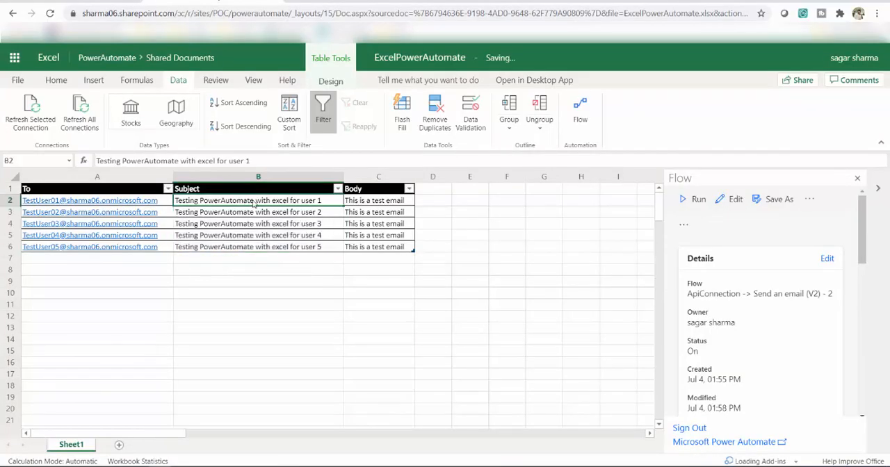
{"action": "left_click", "coordinate": [268, 234]}
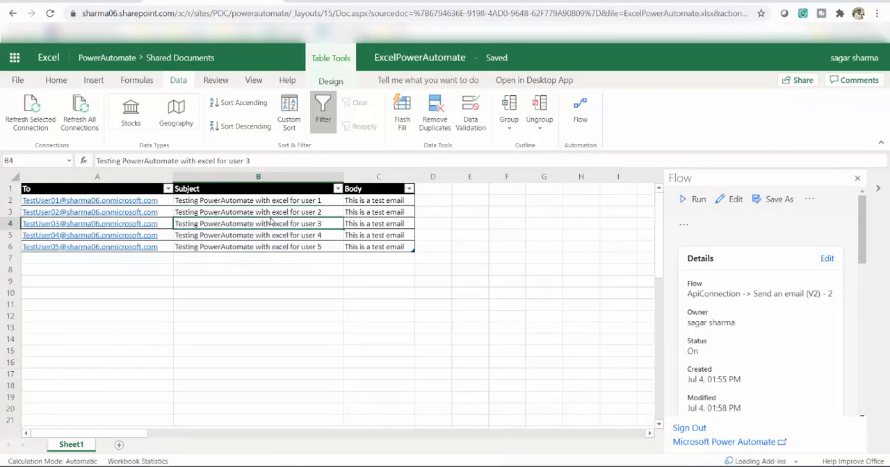